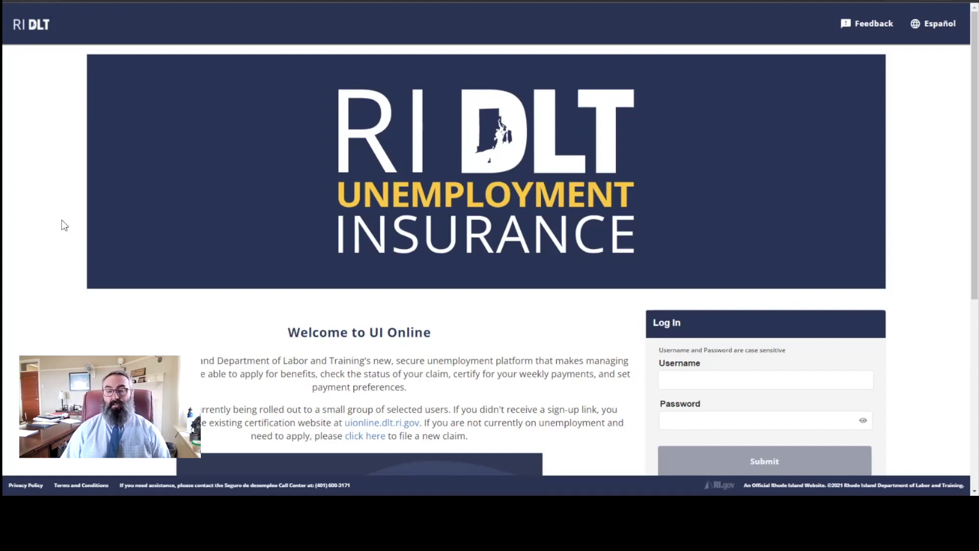
Step: Start creating a new UI Online account and move past the Welcome page
scroll(72, 227, "down", 1)
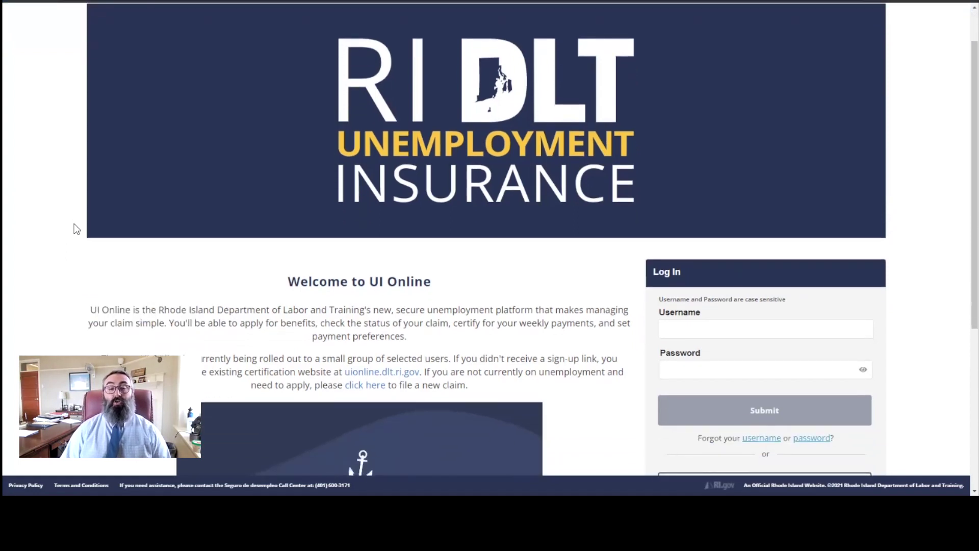
scroll(74, 225, "up", 1)
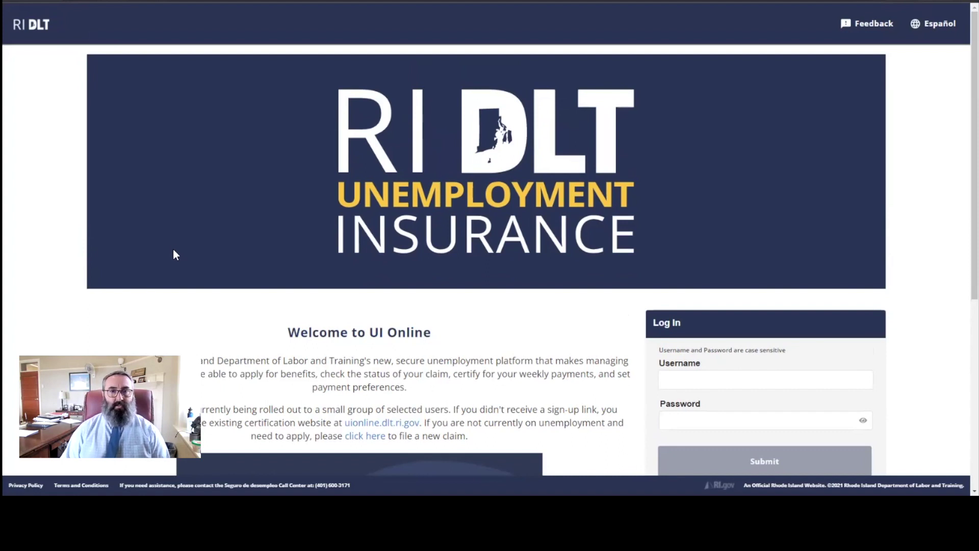
scroll(194, 235, "down", 2)
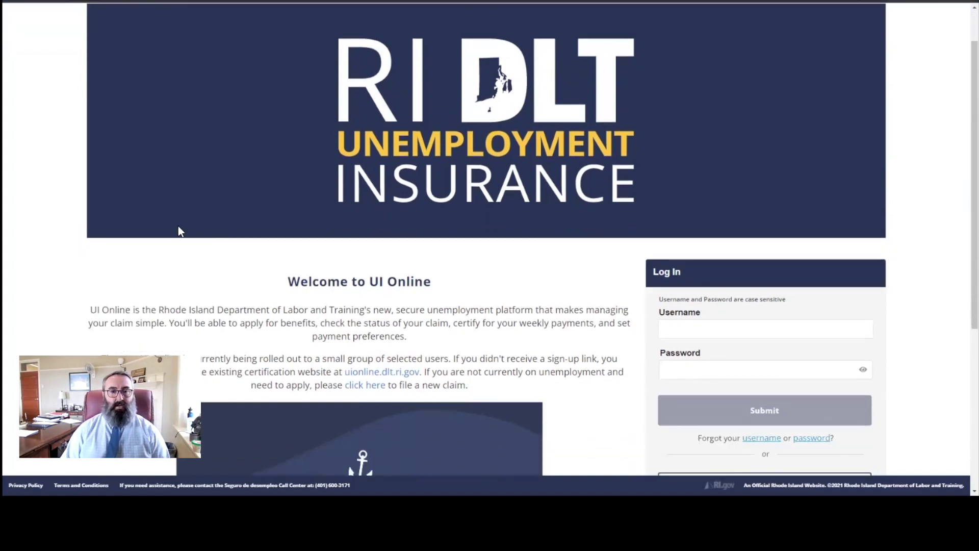
scroll(178, 227, "down", 2)
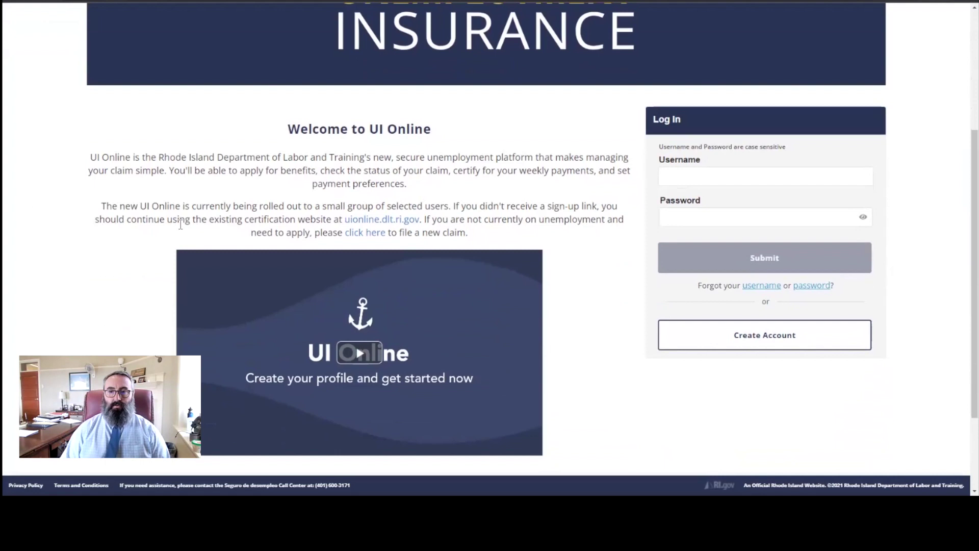
left_click(765, 335)
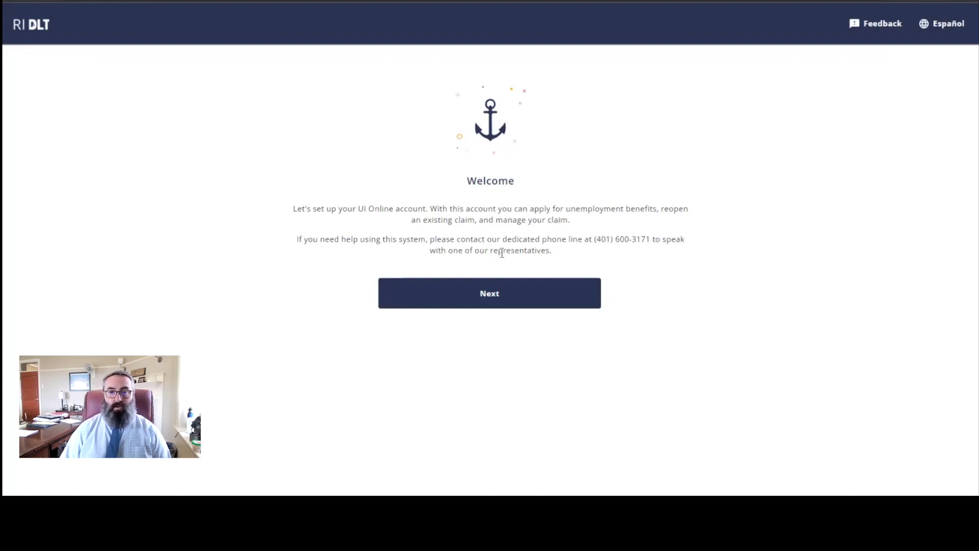
left_click(492, 297)
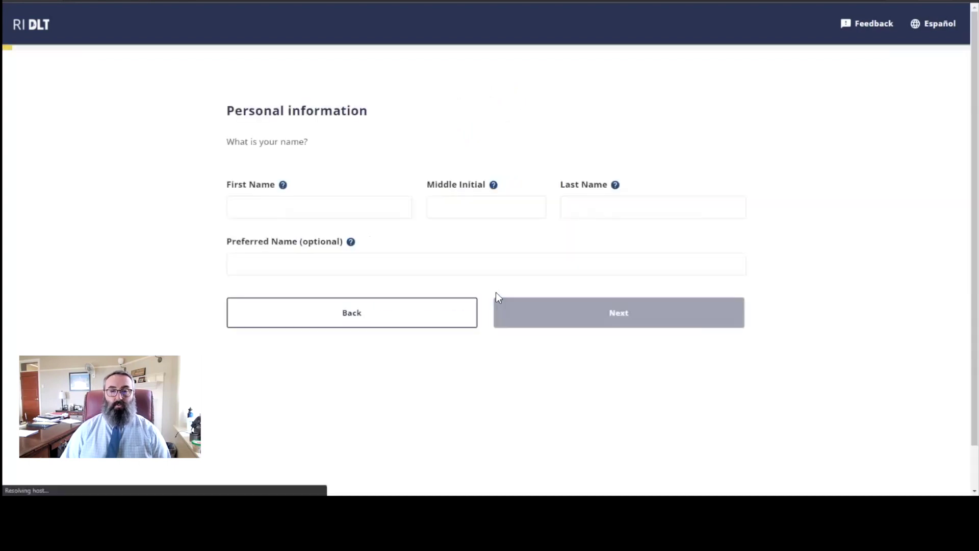
Step: Enter the applicant's first and last name on the Personal information page
left_click(335, 213)
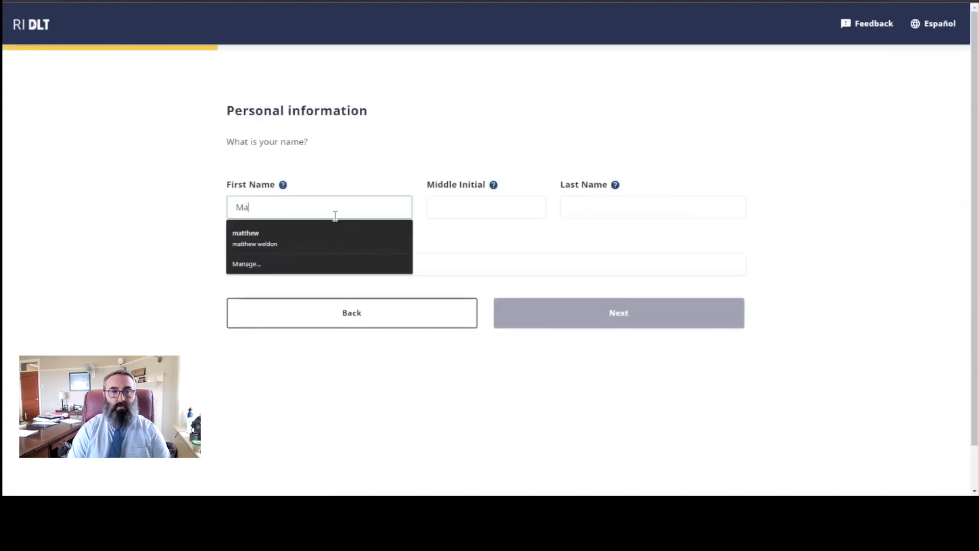
key("Tab")
key("Tab")
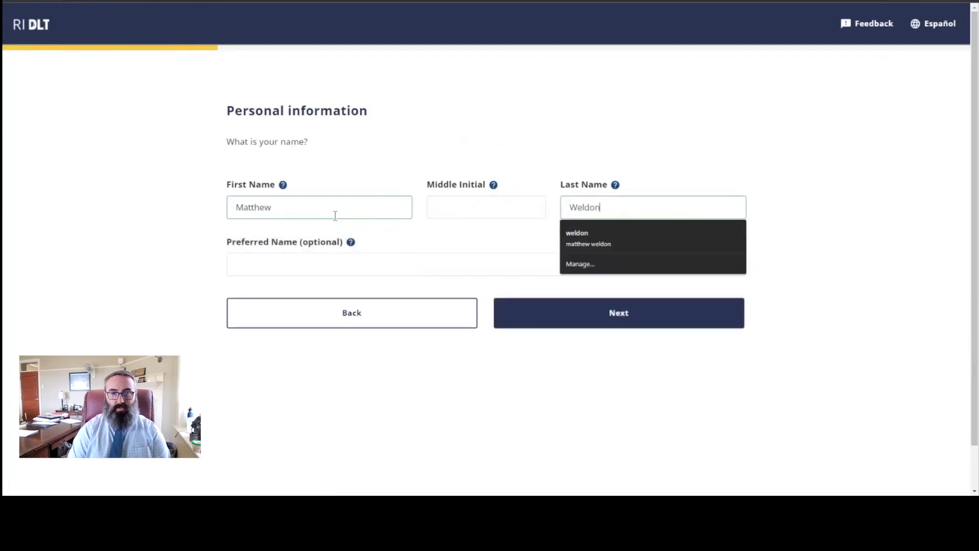
key("Tab")
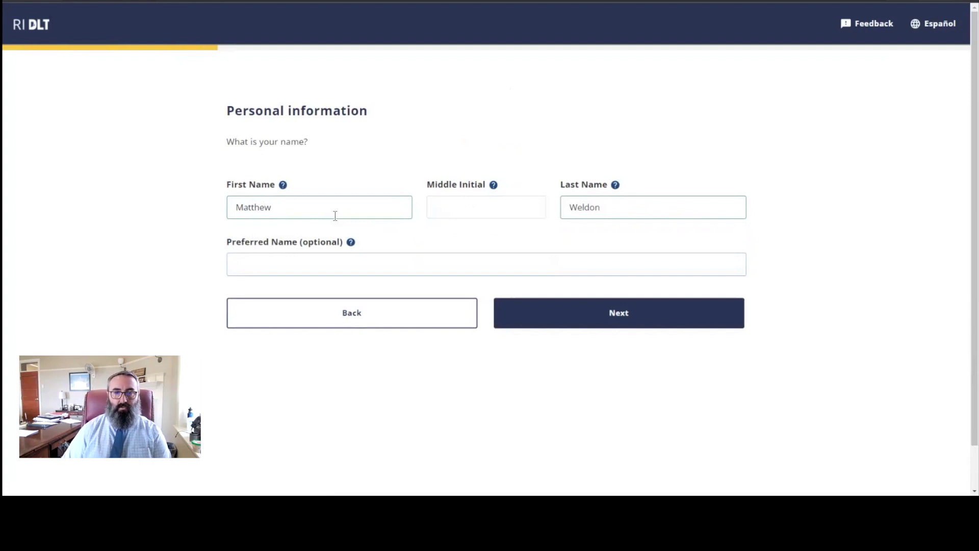
left_click(640, 317)
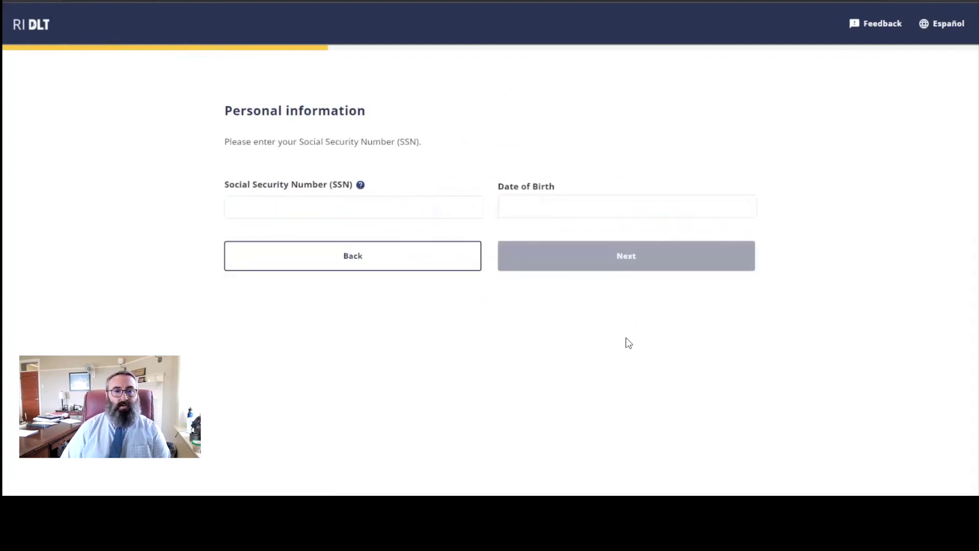
Step: Enter the SSN, birth date May 6, 1977, and the mailing address, then continue
left_click(312, 208)
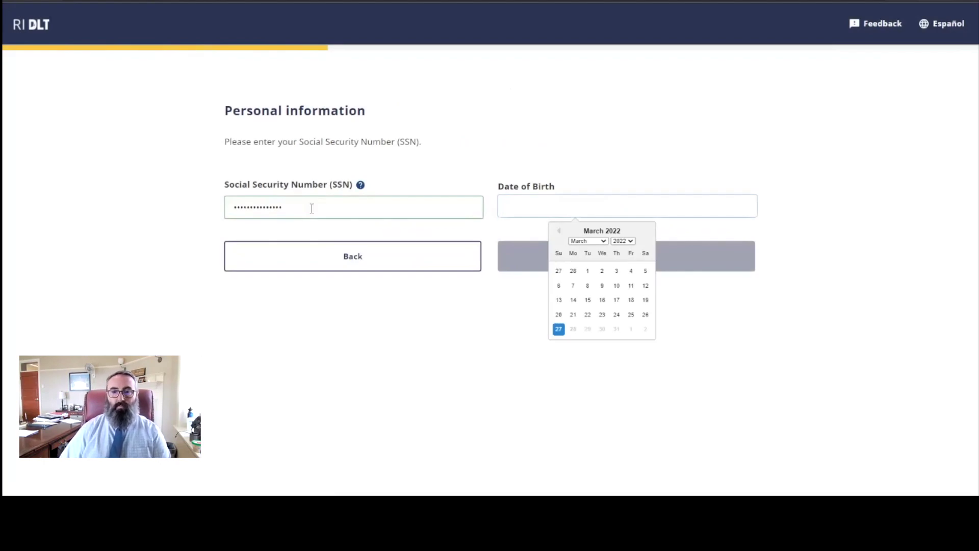
left_click(604, 240)
left_click(581, 278)
left_click(628, 240)
scroll(620, 305, "up", 9)
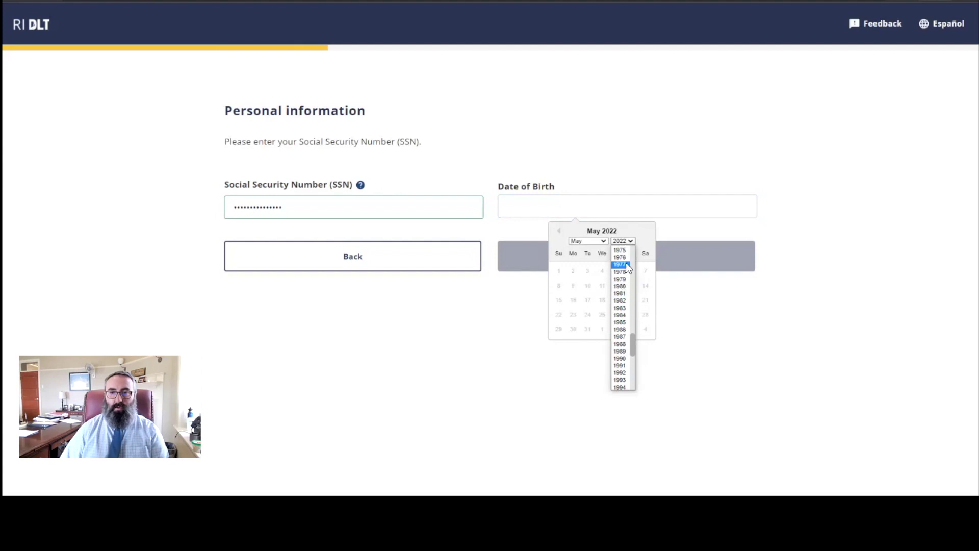
left_click(626, 265)
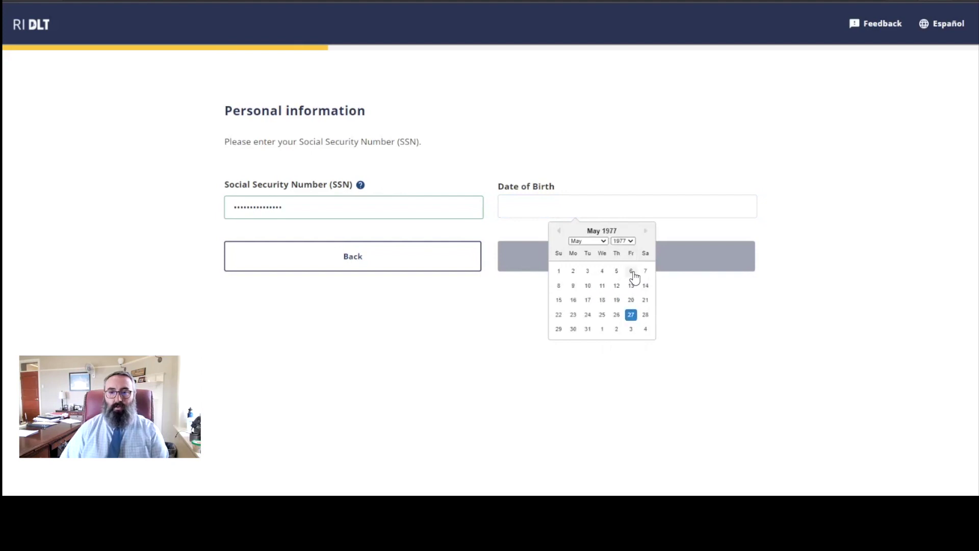
left_click(632, 274)
left_click(637, 266)
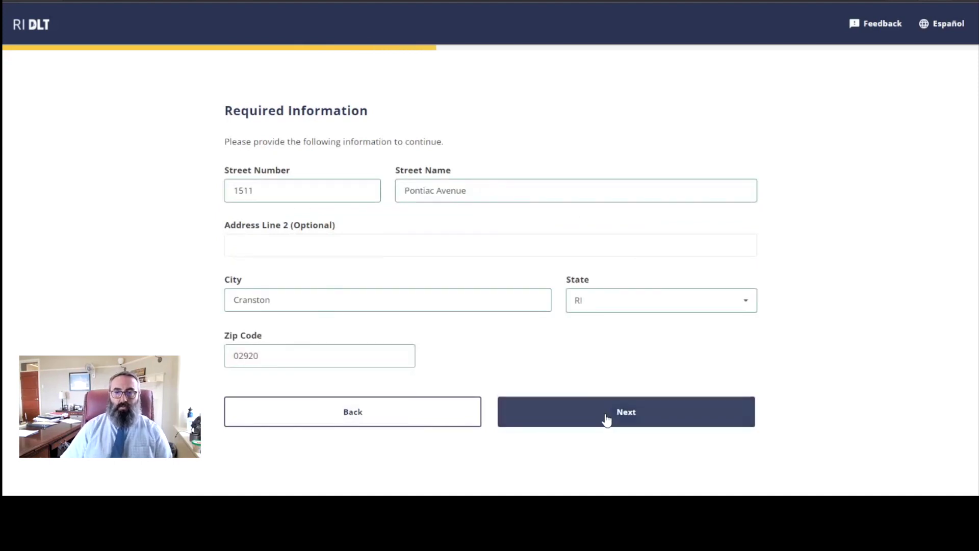
left_click(609, 415)
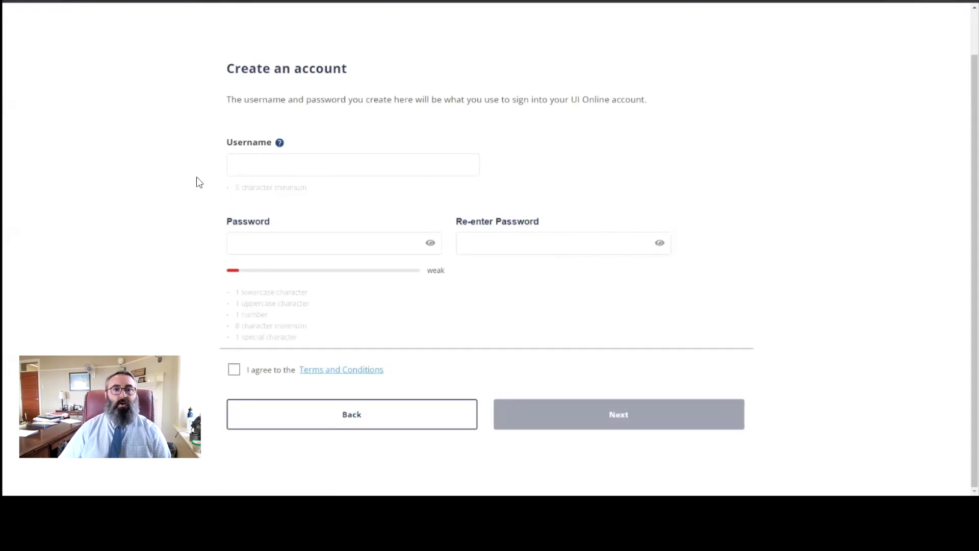
Step: Enter a username and the account password twice, then read and close the Terms and Conditions
left_click(278, 163)
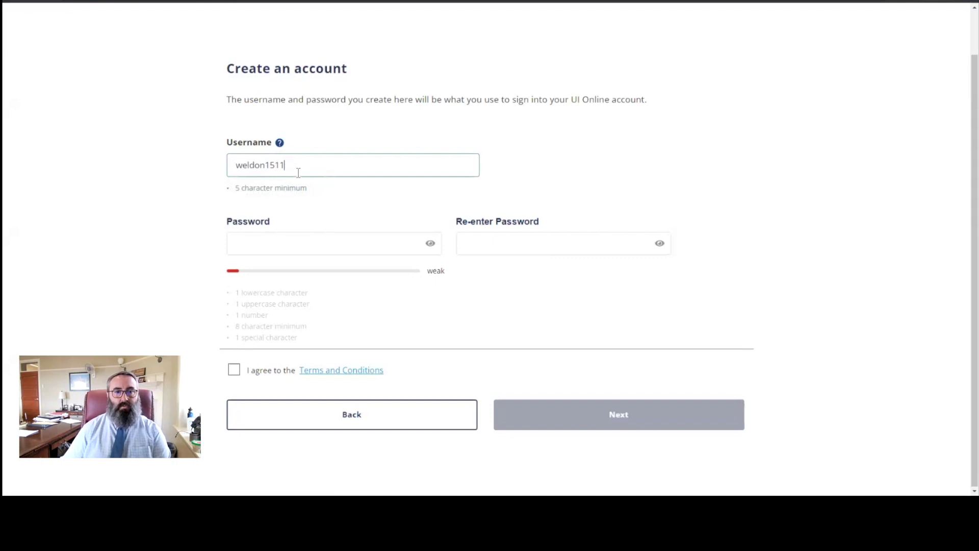
left_click(295, 242)
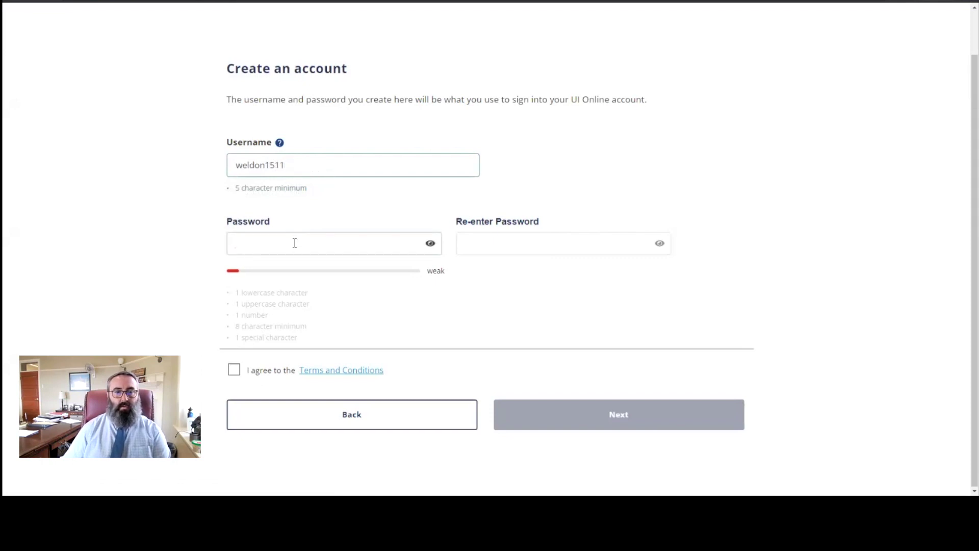
key("Tab")
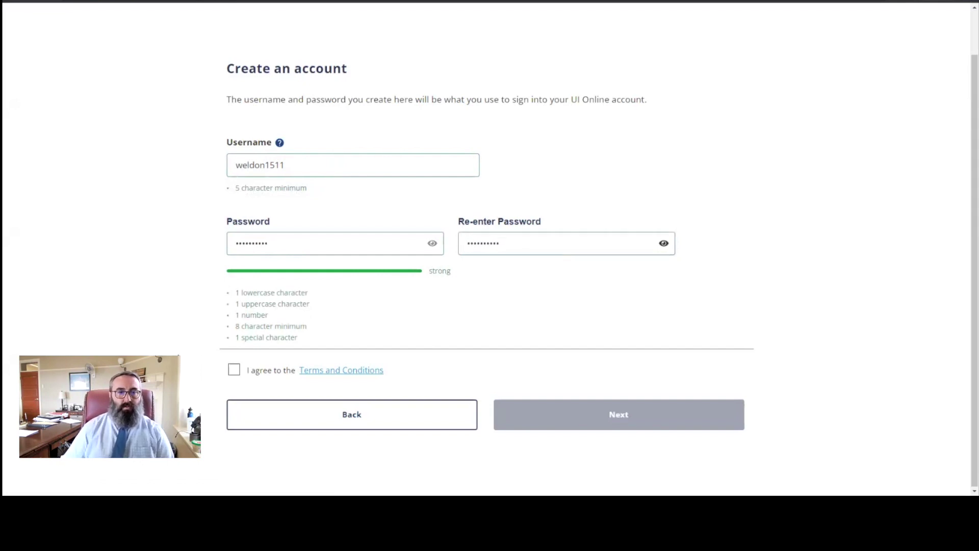
left_click(319, 371)
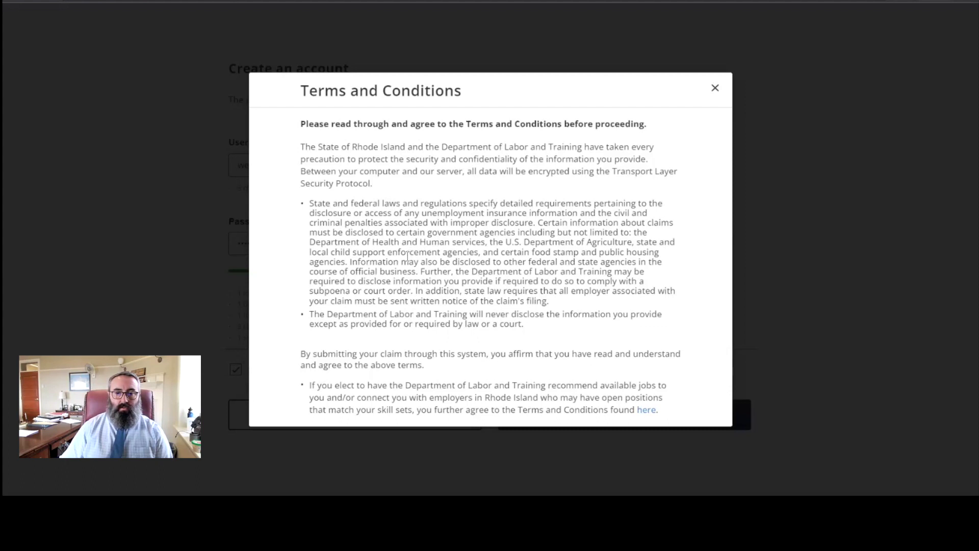
left_click(715, 87)
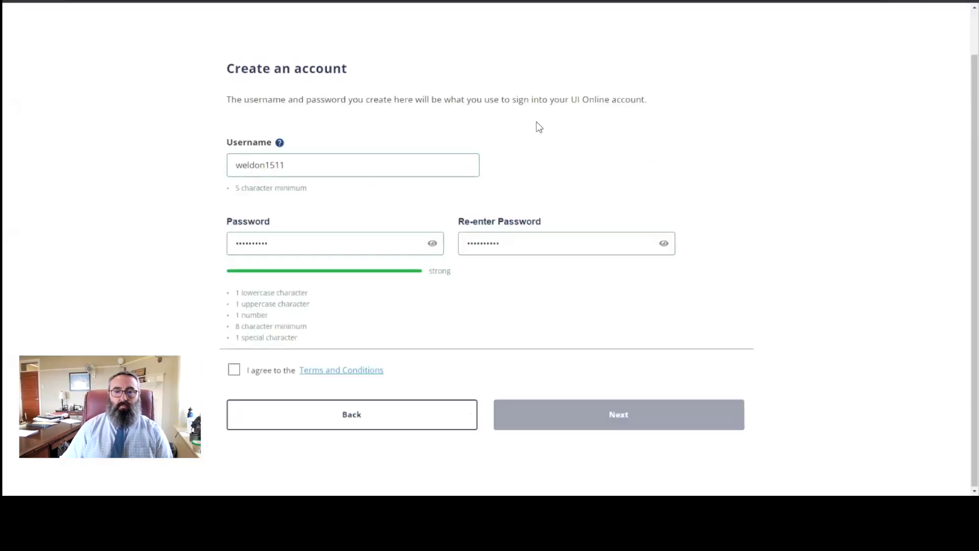
Step: Agree to the terms and choose phone-based authentication with the code sent by text message
left_click(235, 369)
left_click(647, 418)
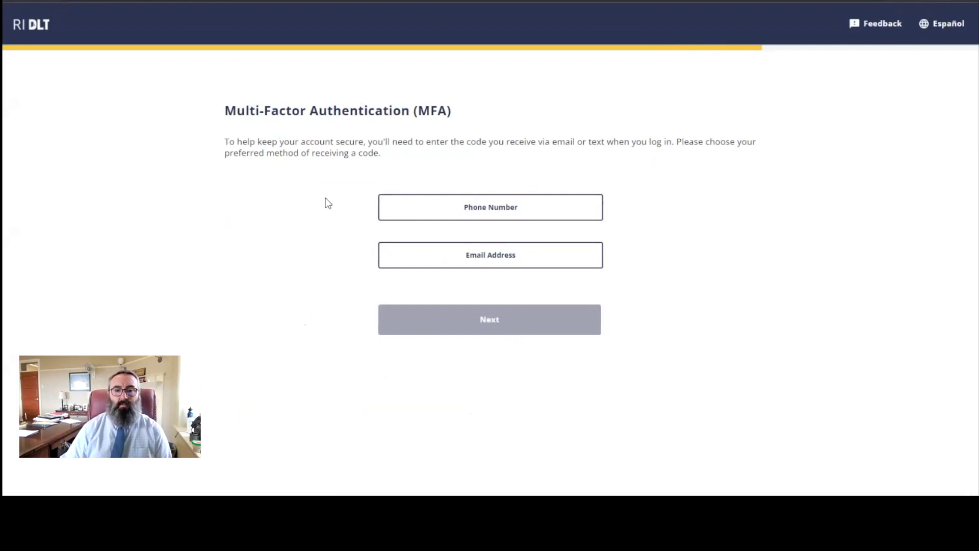
left_click(478, 207)
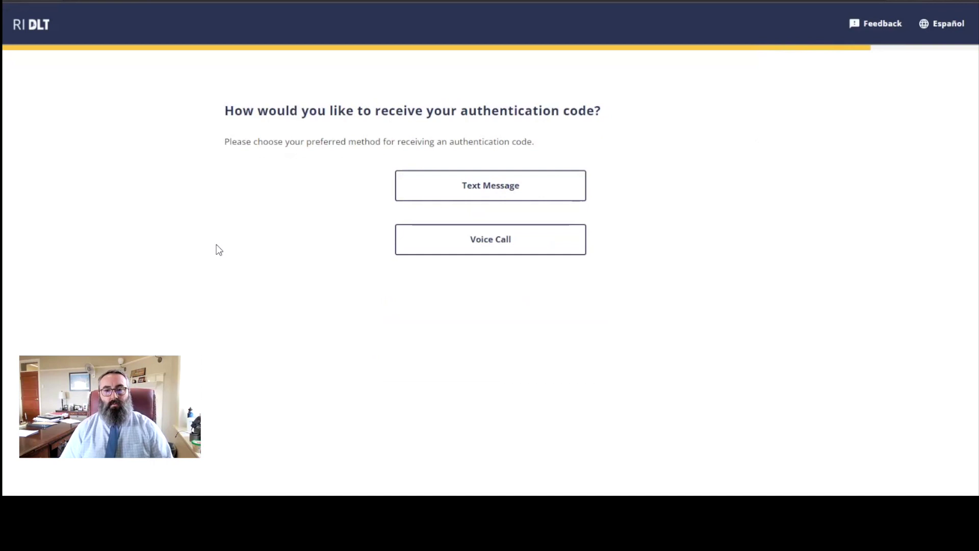
left_click(466, 185)
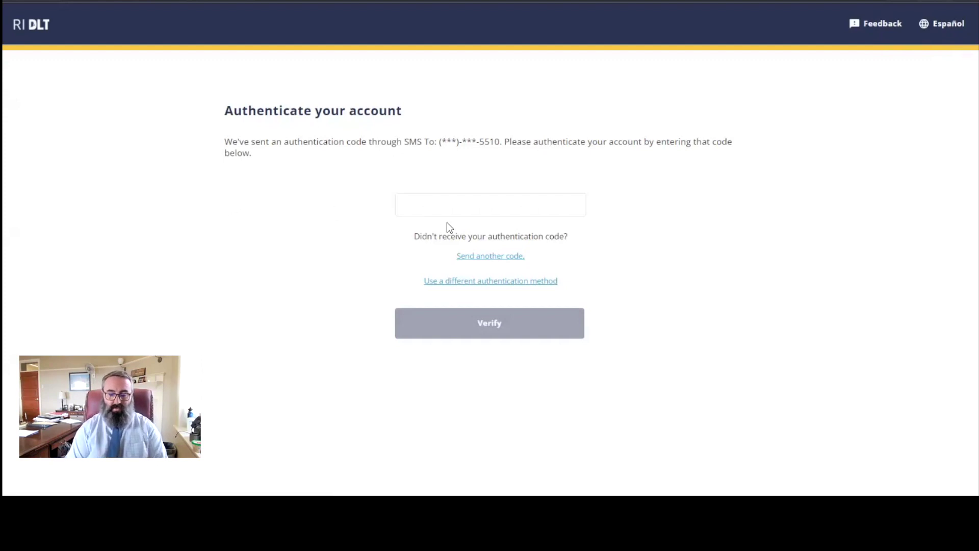
Step: Enter and verify the texted authentication code, and decline remembering this device
left_click(479, 215)
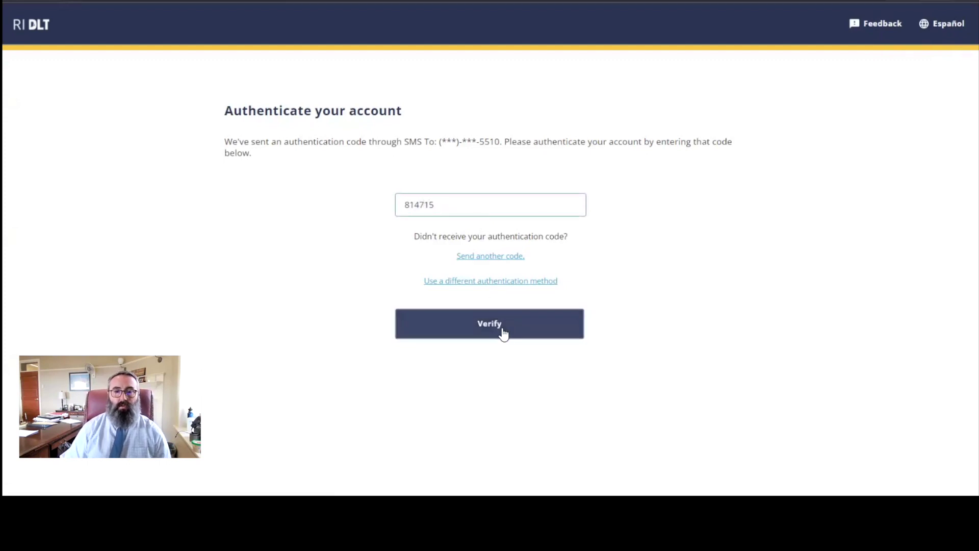
left_click(504, 333)
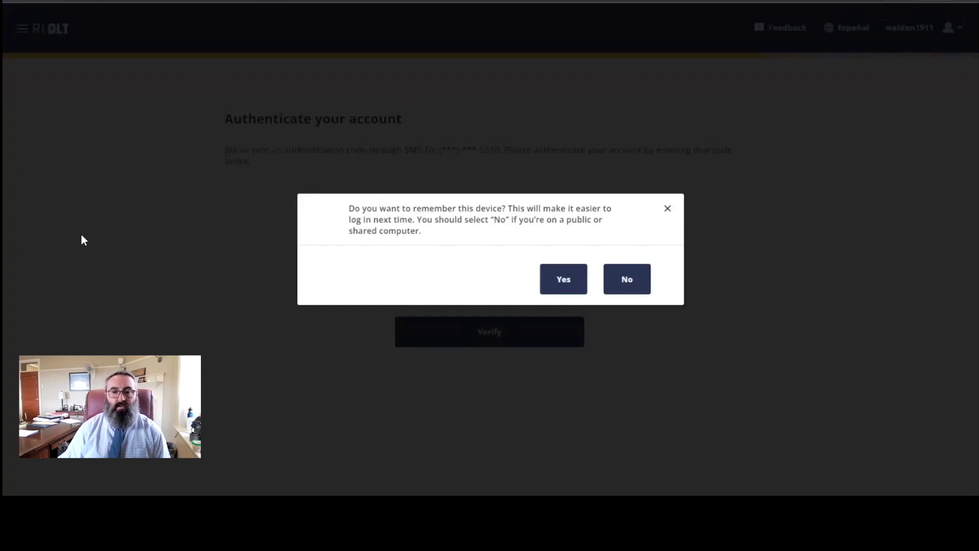
left_click(619, 284)
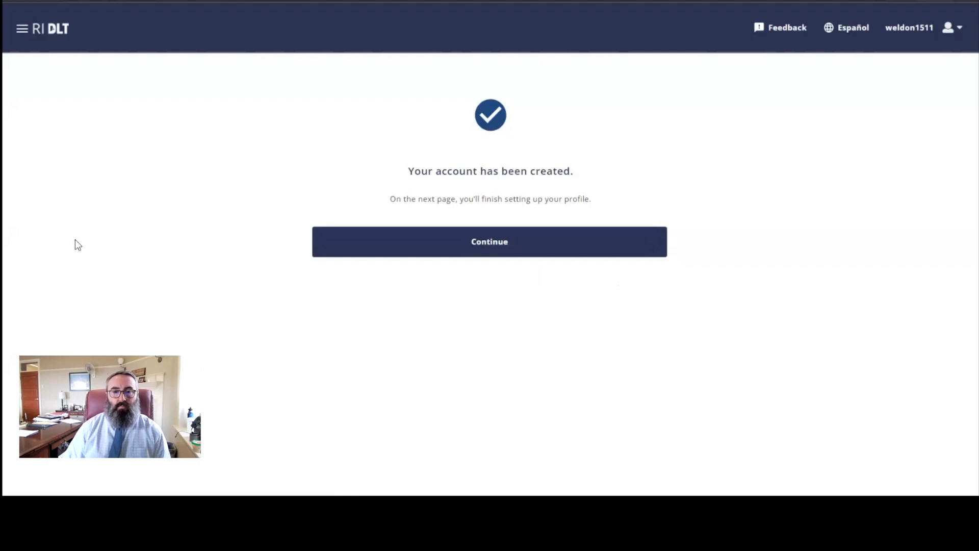
Step: Open the profile and mark the residential address as the same as the mailing address
left_click(492, 251)
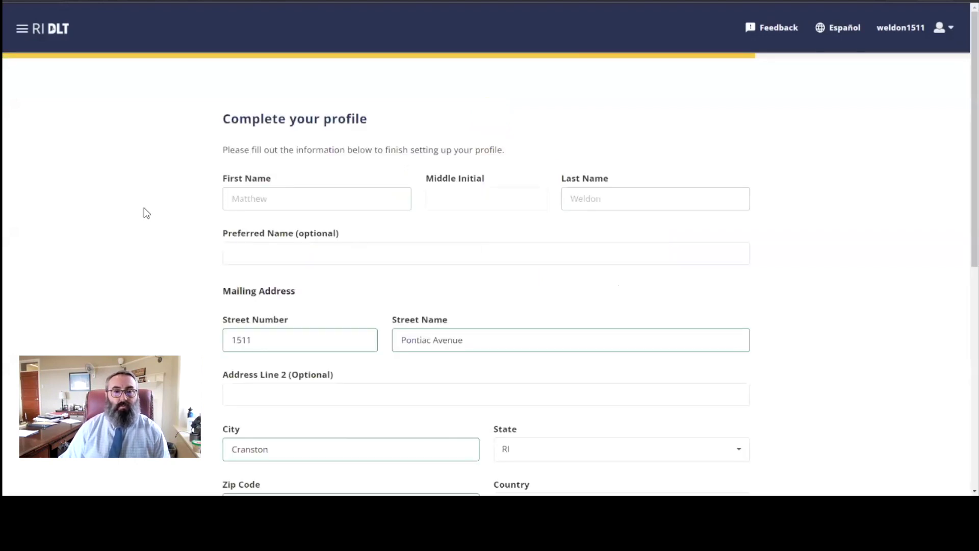
scroll(144, 207, "down", 3)
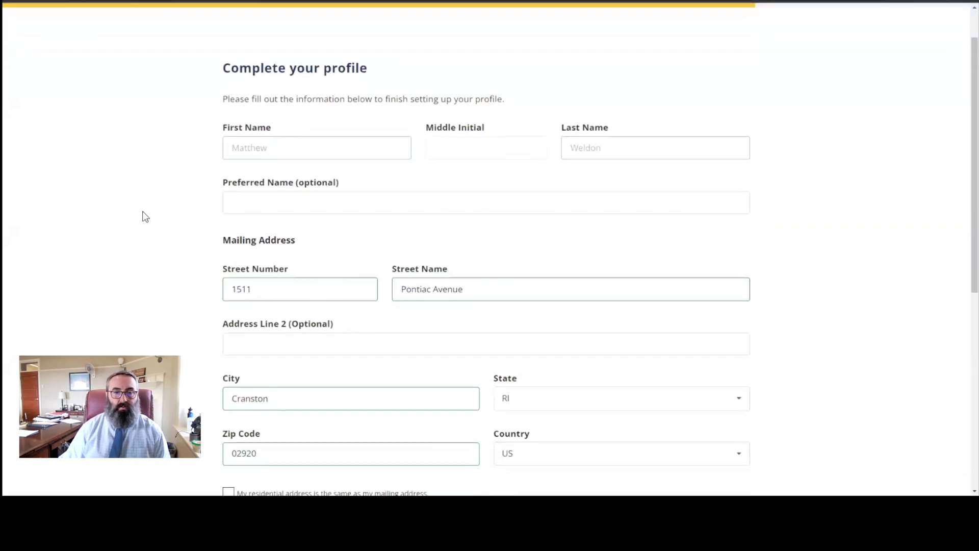
scroll(141, 210, "down", 5)
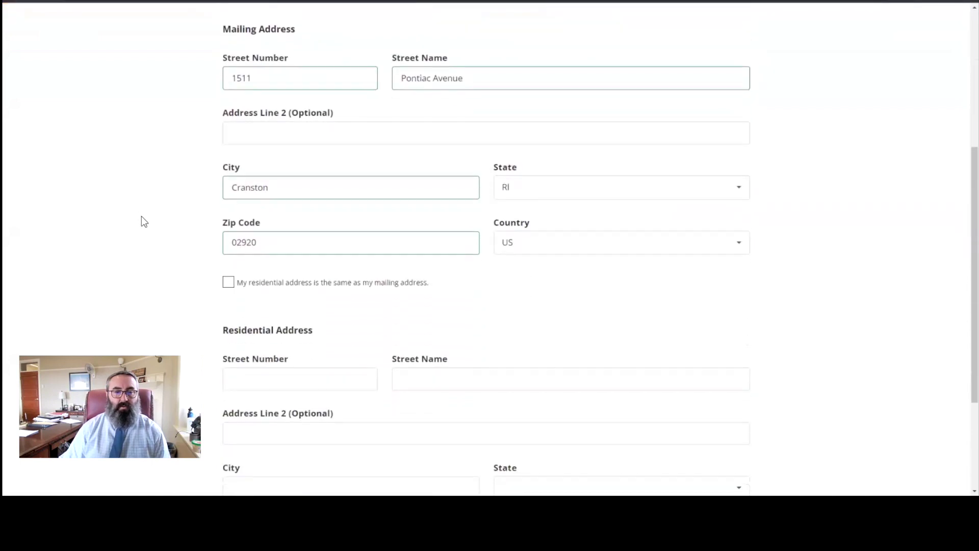
left_click(228, 142)
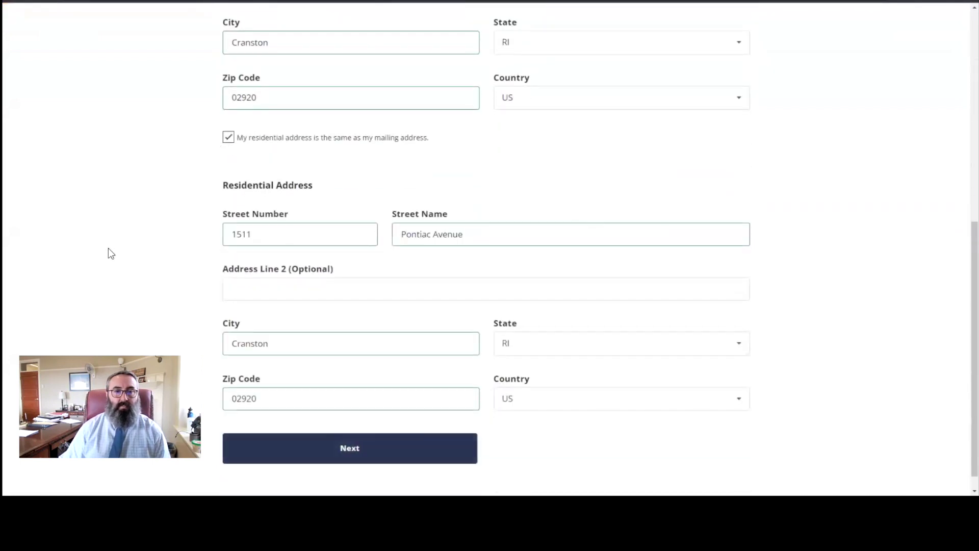
Step: Accept the suggested standardized address for both mailing and residential addresses
scroll(108, 250, "down", 1)
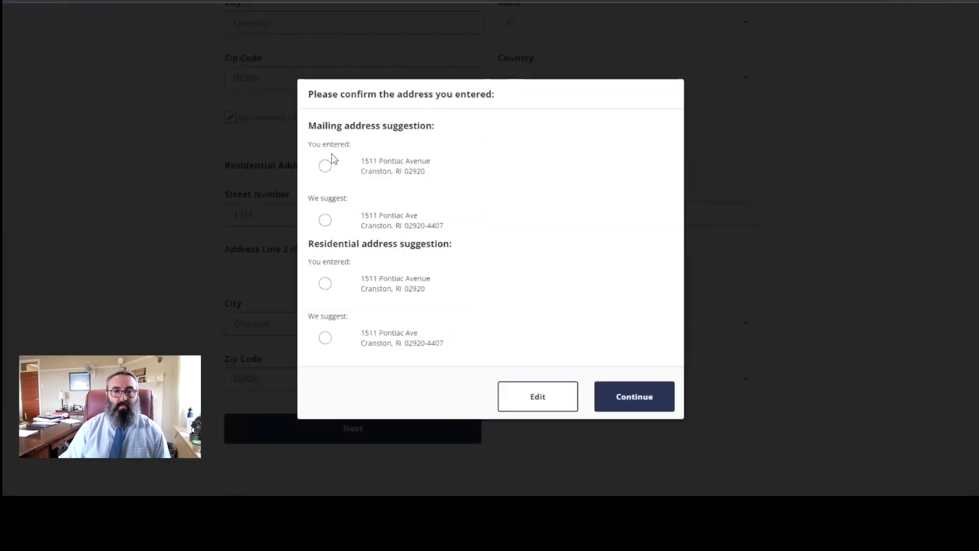
left_click(325, 220)
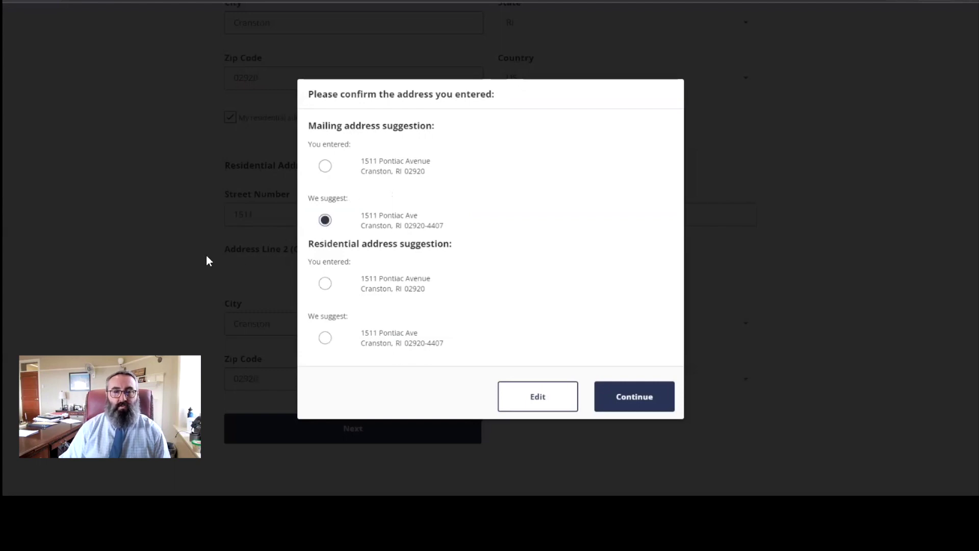
left_click(325, 337)
left_click(634, 398)
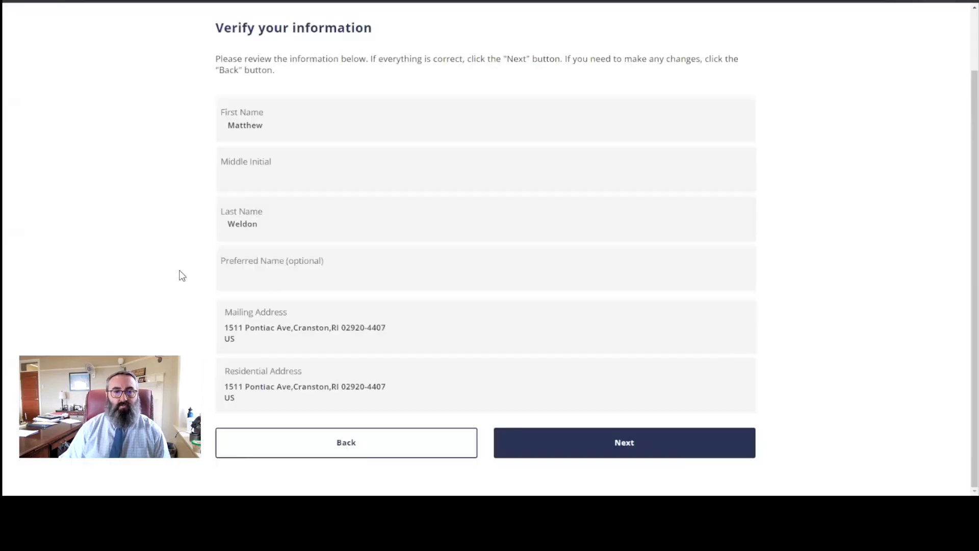
Step: Confirm the profile details and verify the emailed authentication code
left_click(636, 442)
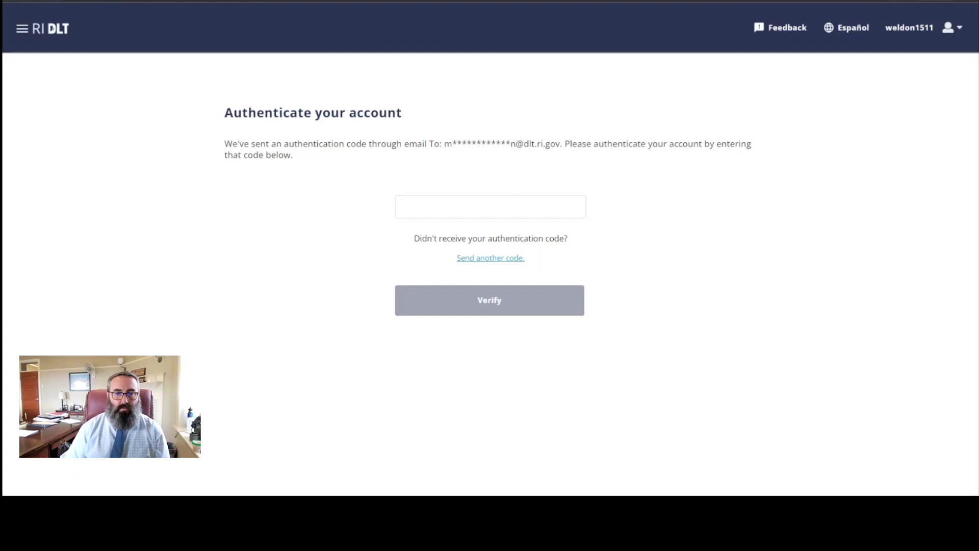
left_click(455, 208)
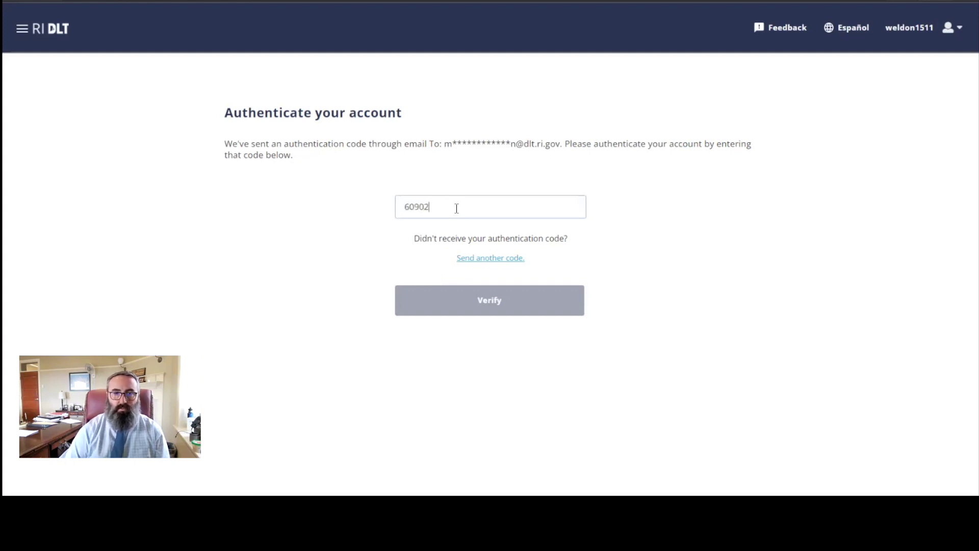
left_click(493, 301)
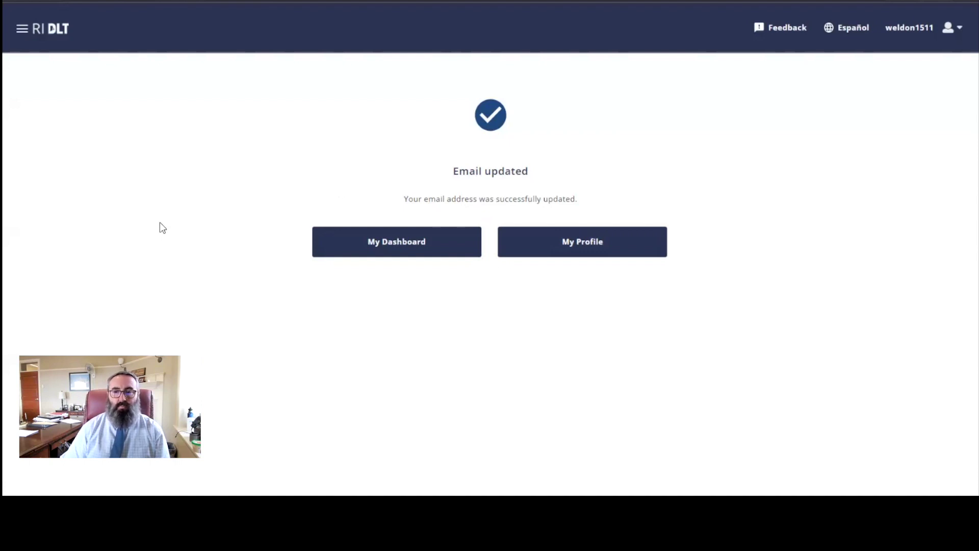
Step: Open My Dashboard and look over Track My Claim and the Certification calendar
left_click(406, 246)
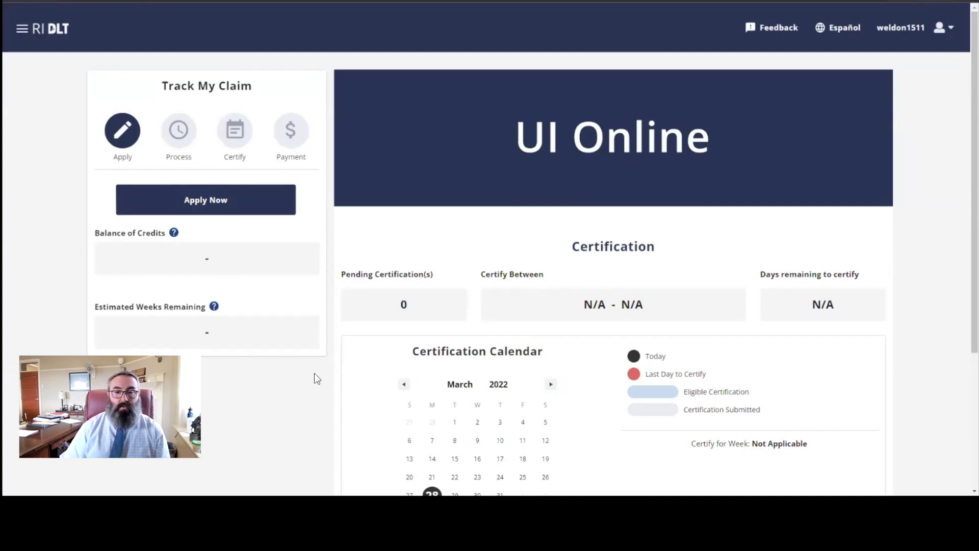
scroll(255, 397, "down", 1)
scroll(254, 392, "down", 3)
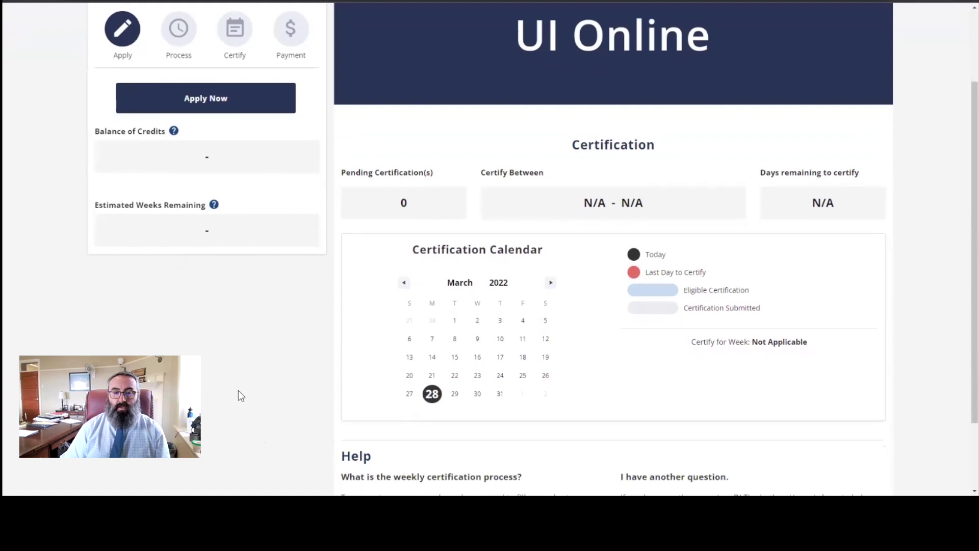
scroll(218, 389, "up", 3)
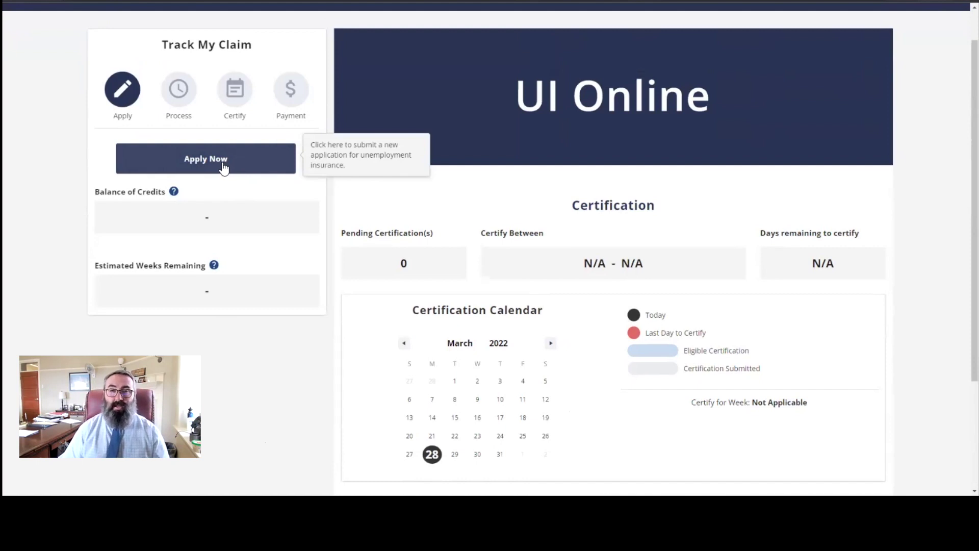
Step: Start a new claim with Apply Now and switch payment to an Electronic Payment Card
left_click(230, 162)
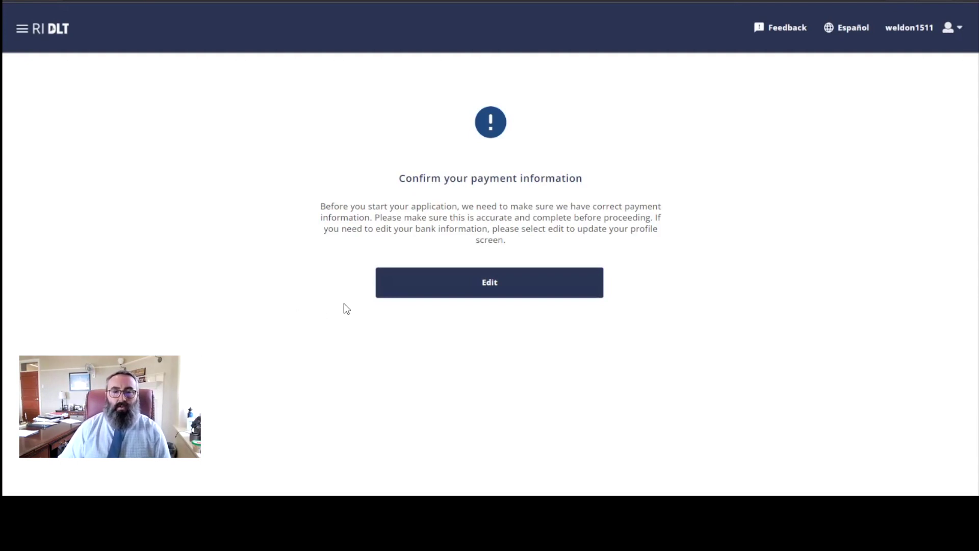
left_click(483, 282)
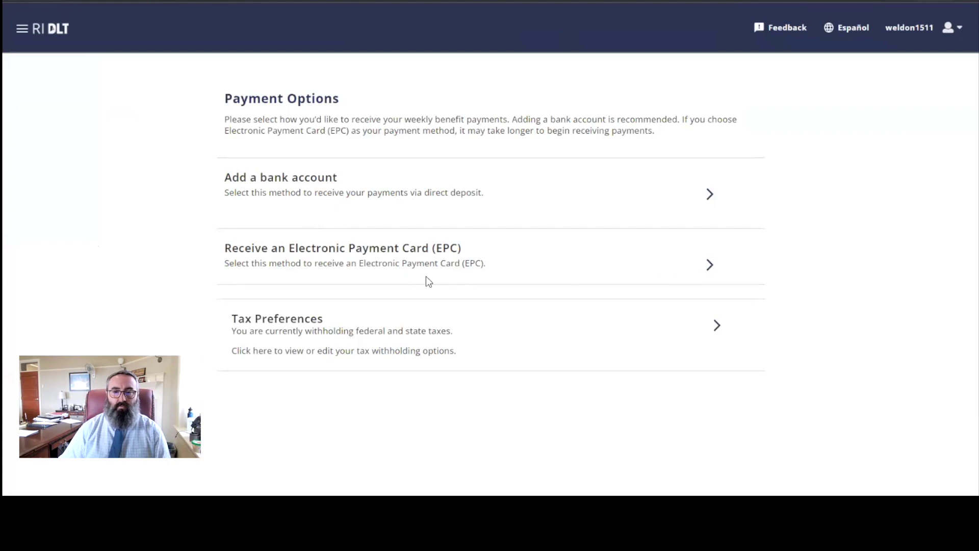
left_click(417, 255)
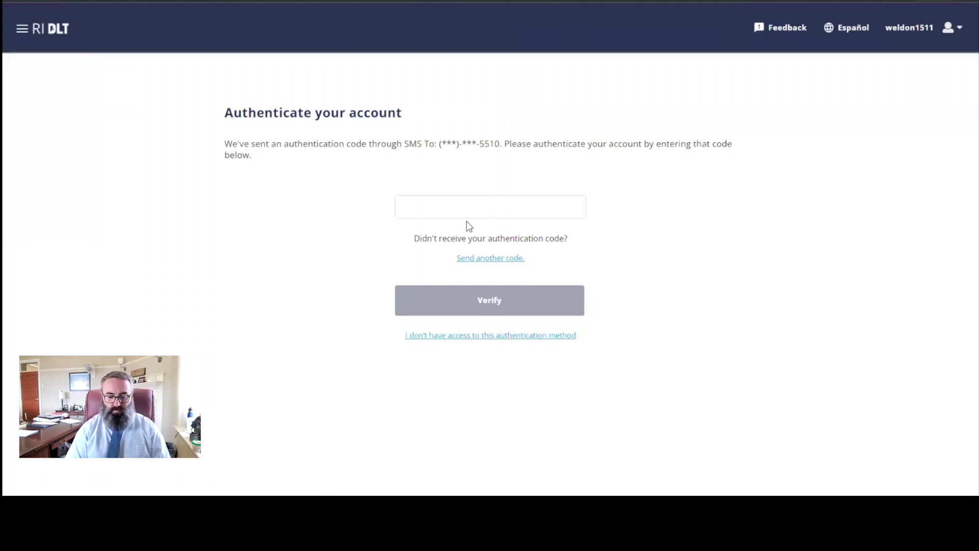
Step: Verify the texted code and confirm the mailing address for the Electronic Payment Card
left_click(465, 205)
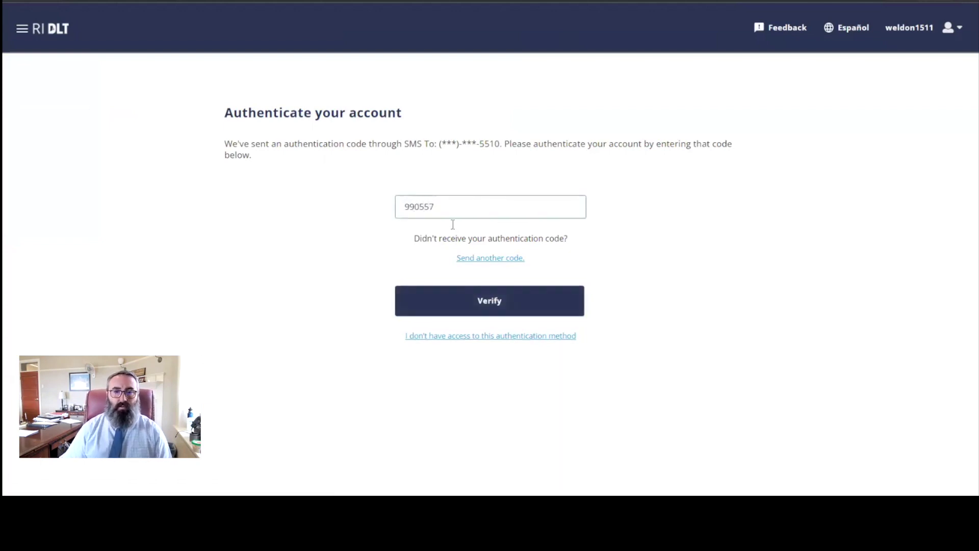
left_click(499, 306)
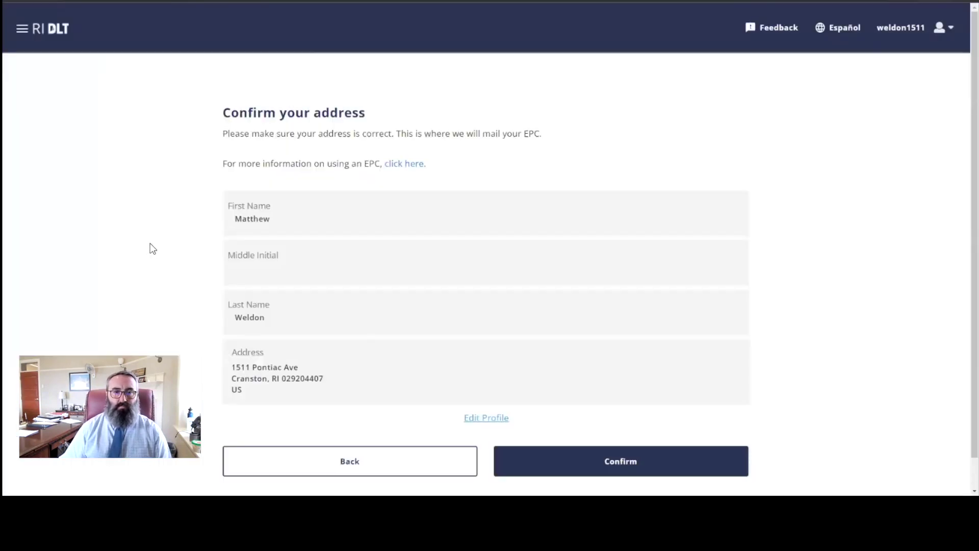
scroll(152, 253, "down", 1)
left_click(668, 436)
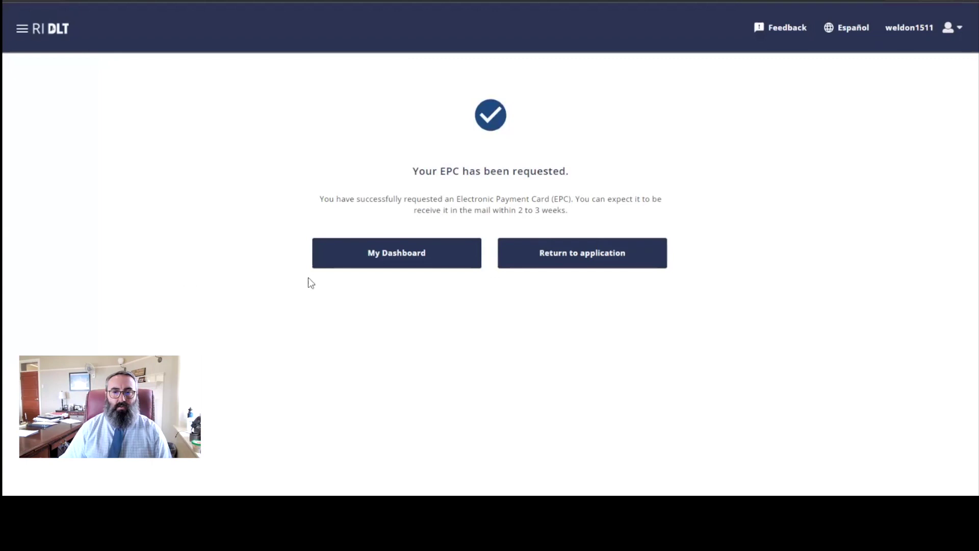
Step: Return to the application, read the Claimant Certification Agreement and choose 'YES, I DO WANT TO FILE A CLAIM'
left_click(595, 252)
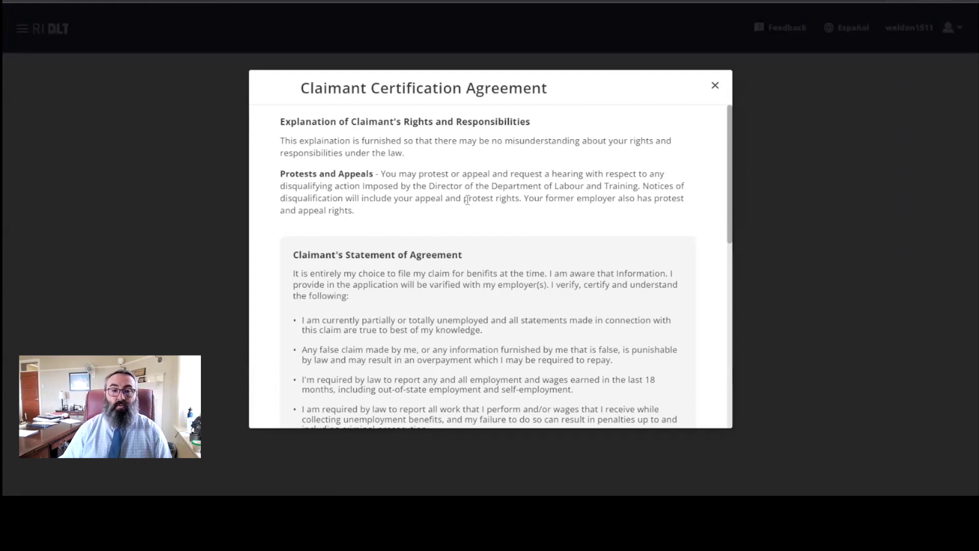
scroll(463, 203, "down", 3)
scroll(462, 204, "down", 1)
scroll(463, 203, "up", 1)
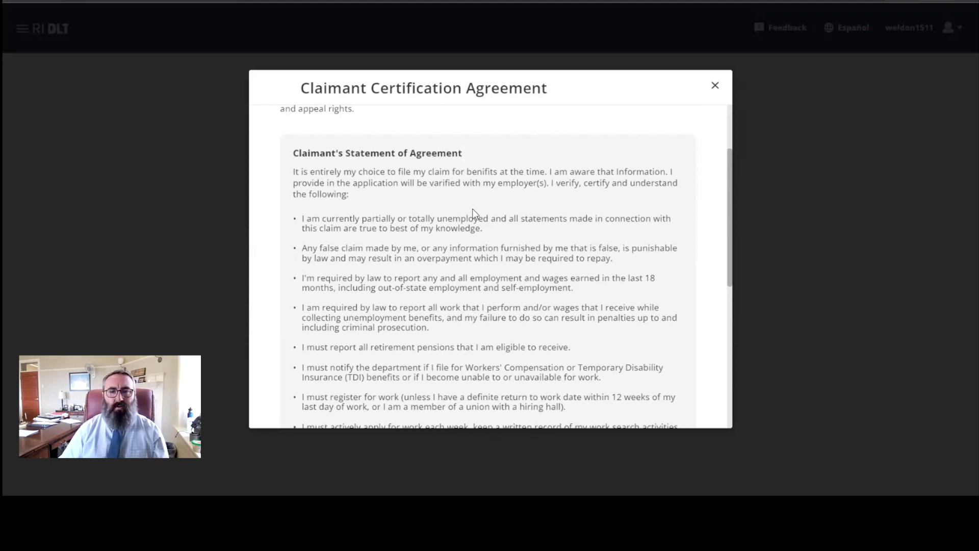
scroll(465, 199, "down", 1)
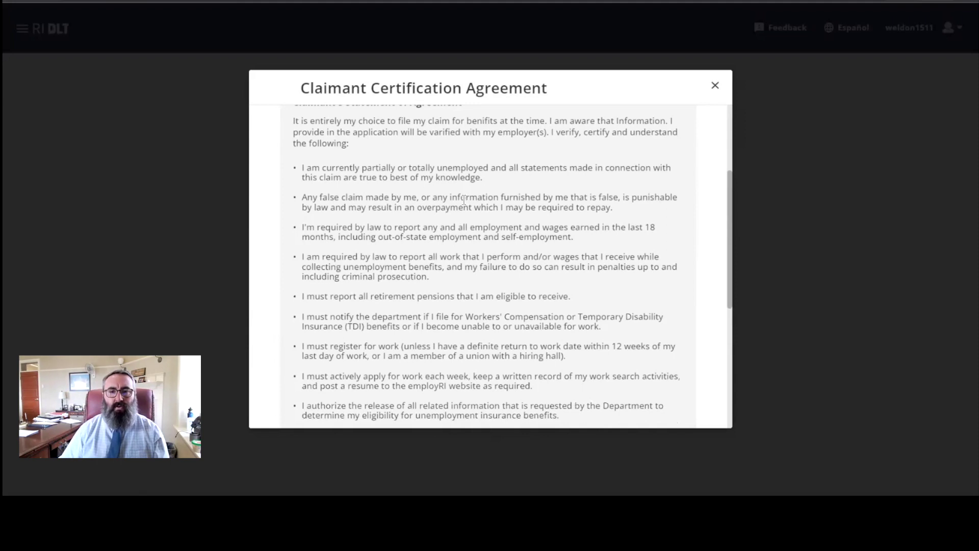
scroll(463, 199, "down", 1)
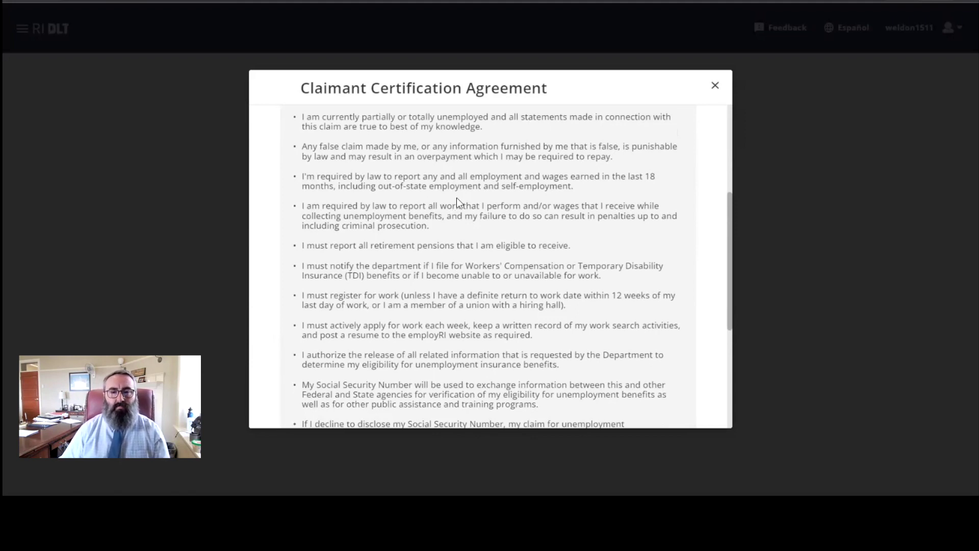
scroll(456, 199, "down", 1)
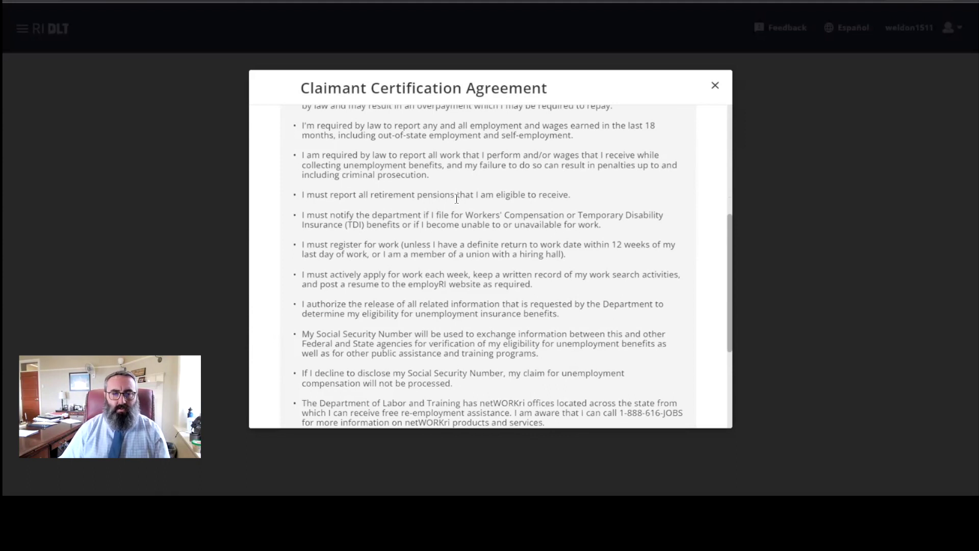
scroll(455, 199, "down", 1)
scroll(455, 199, "down", 2)
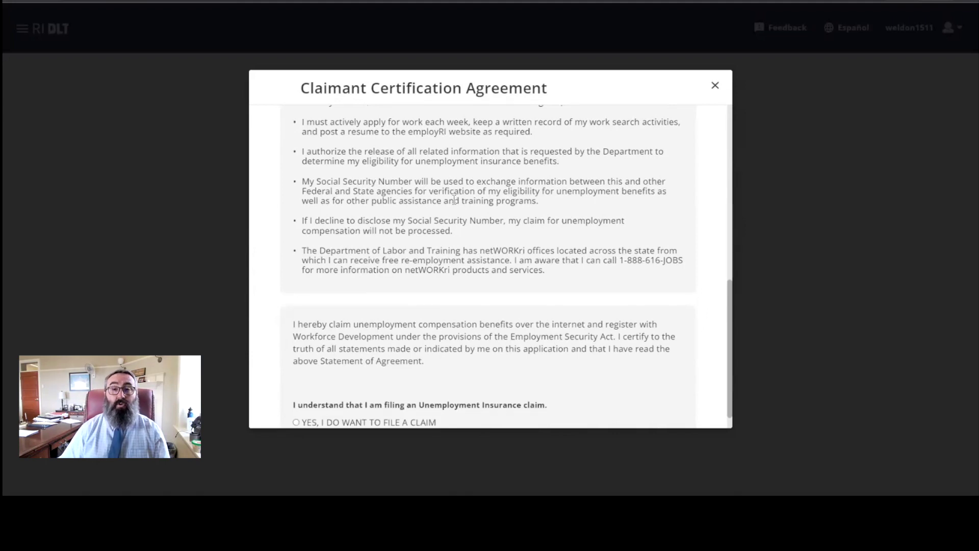
scroll(450, 200, "down", 1)
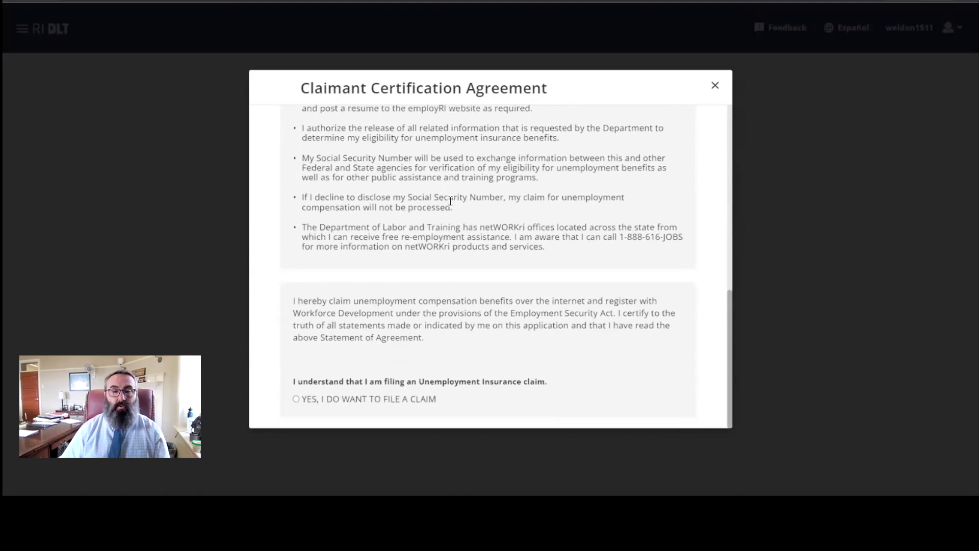
left_click(298, 399)
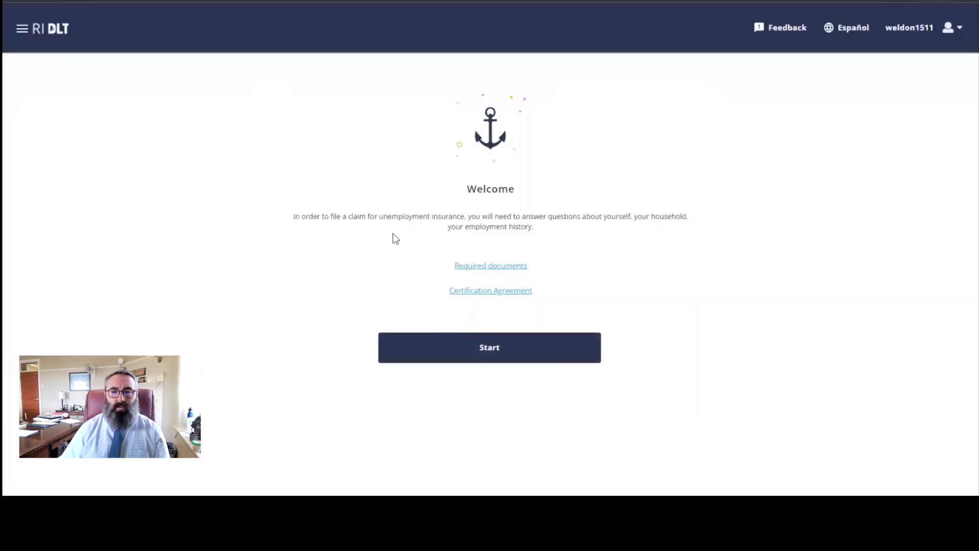
left_click(493, 347)
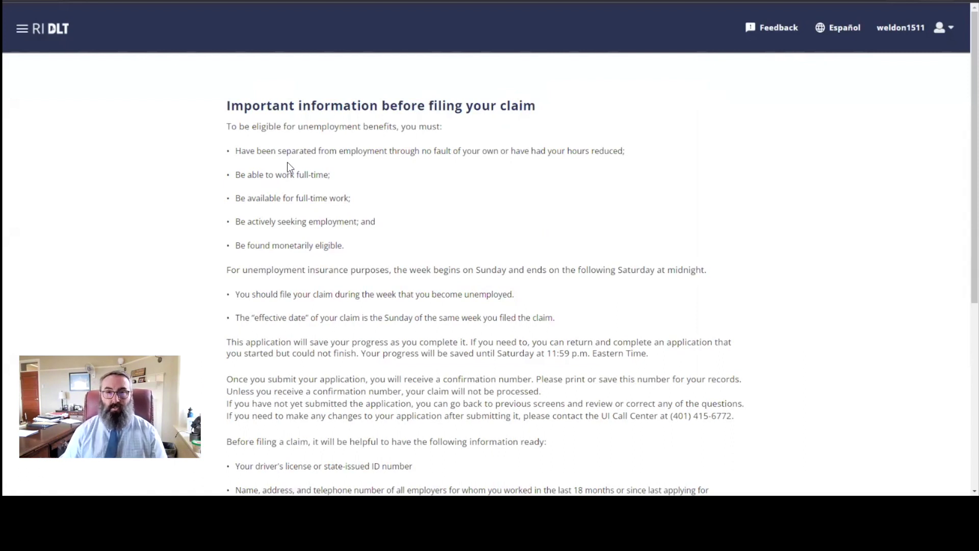
scroll(346, 173, "down", 1)
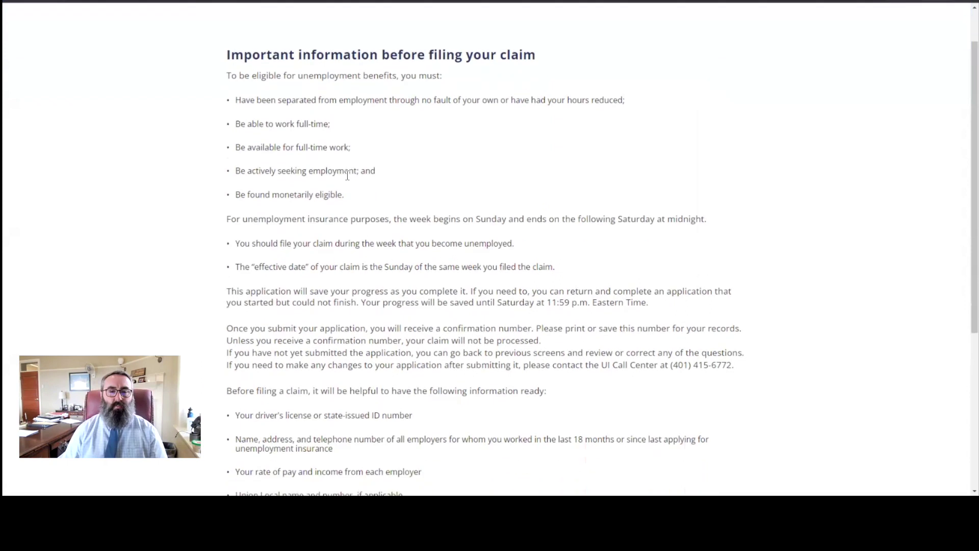
scroll(343, 179, "down", 1)
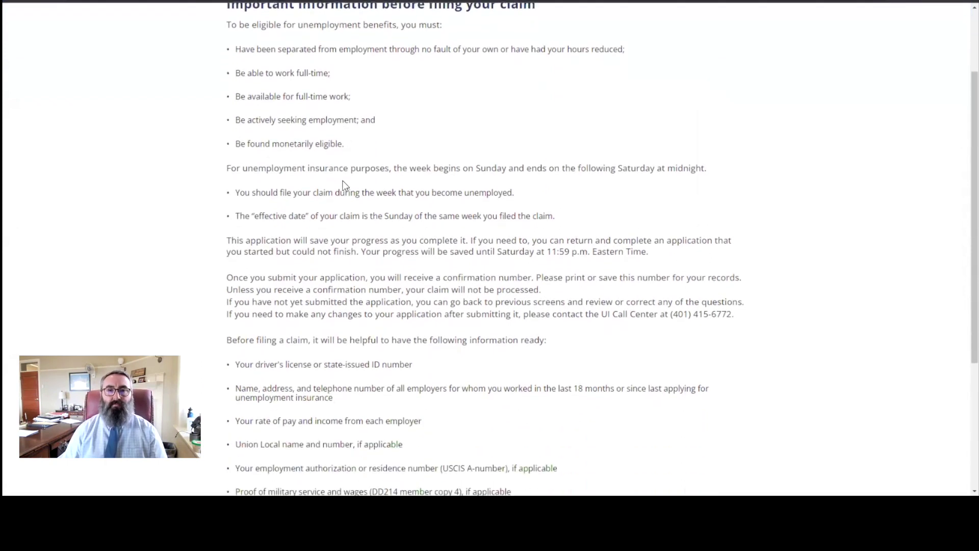
scroll(340, 181, "down", 1)
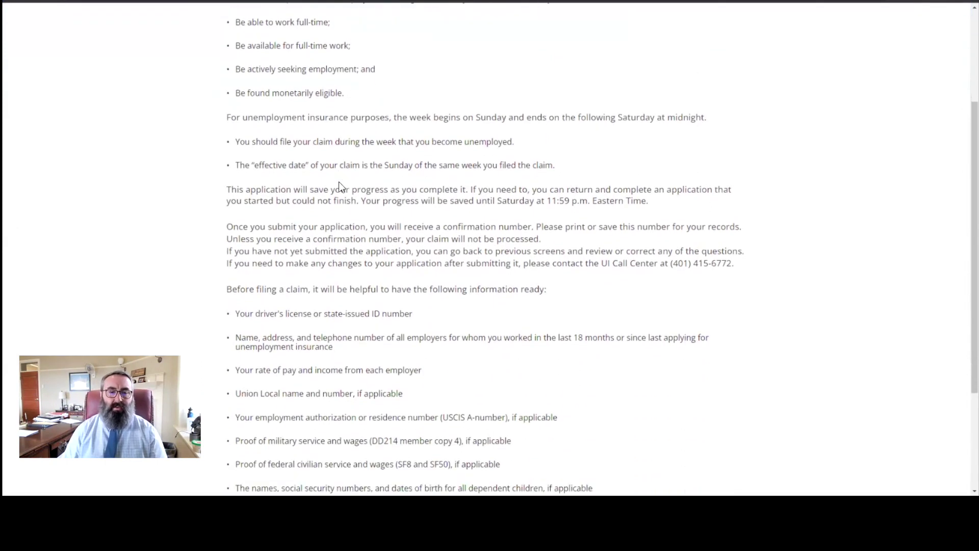
scroll(342, 189, "down", 3)
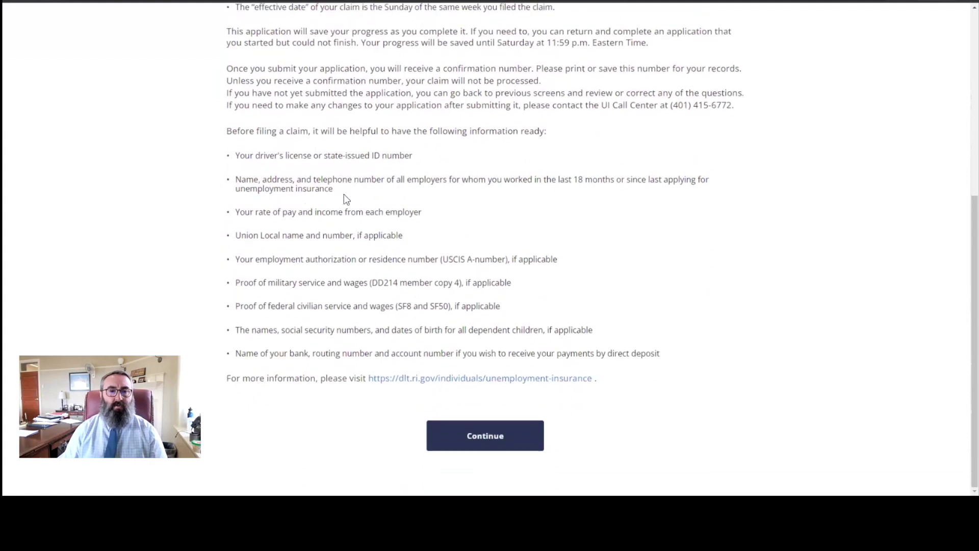
scroll(346, 198, "up", 5)
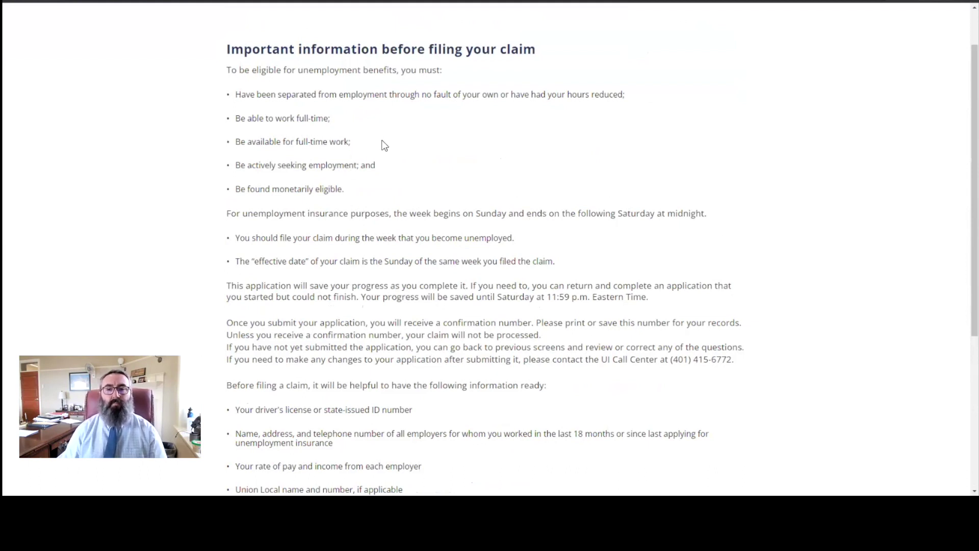
scroll(391, 130, "down", 1)
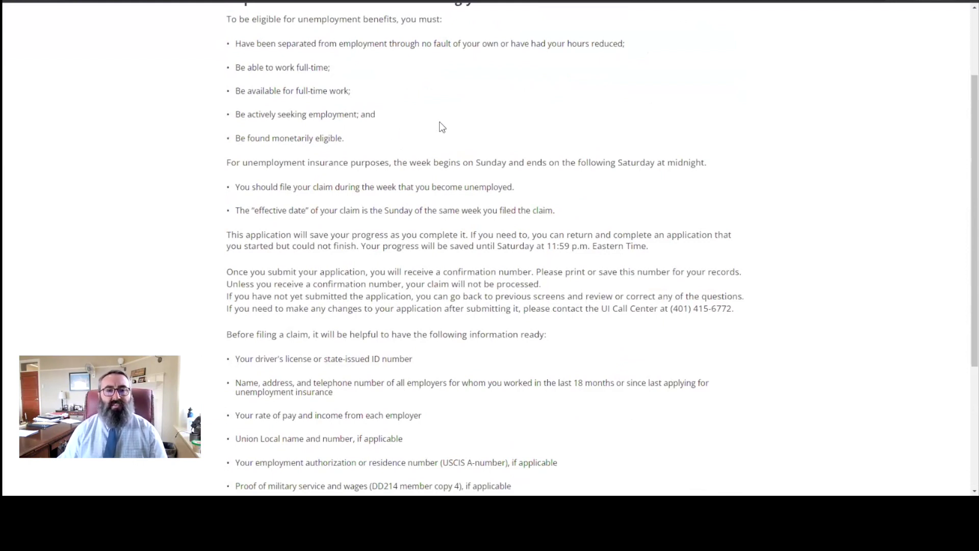
Step: Read through the important pre-filing information and continue to the first application questions
scroll(437, 122, "down", 1)
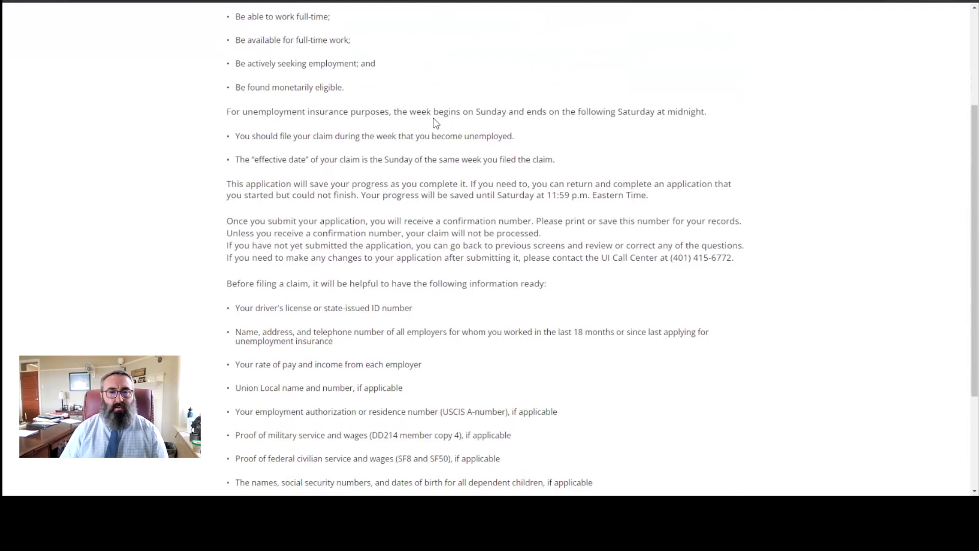
scroll(435, 122, "down", 1)
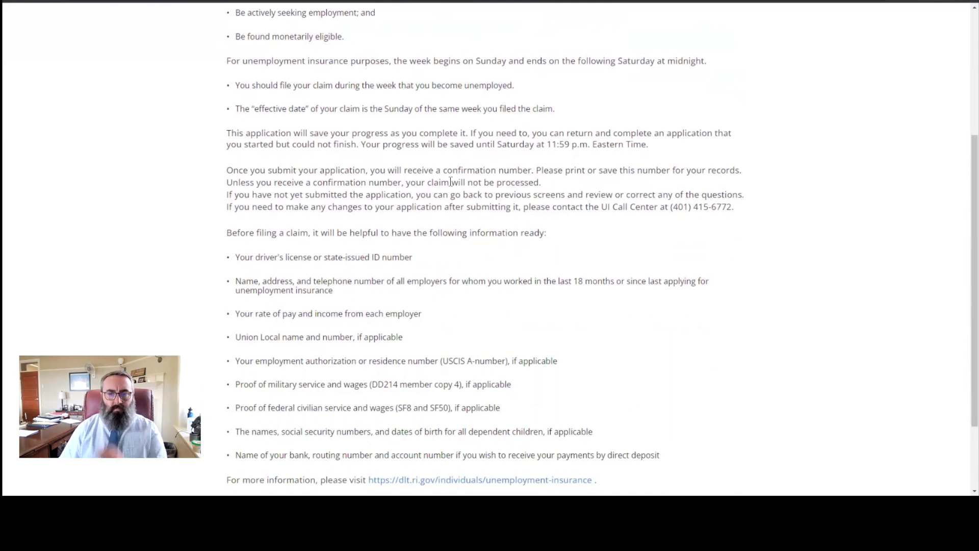
scroll(393, 198, "down", 1)
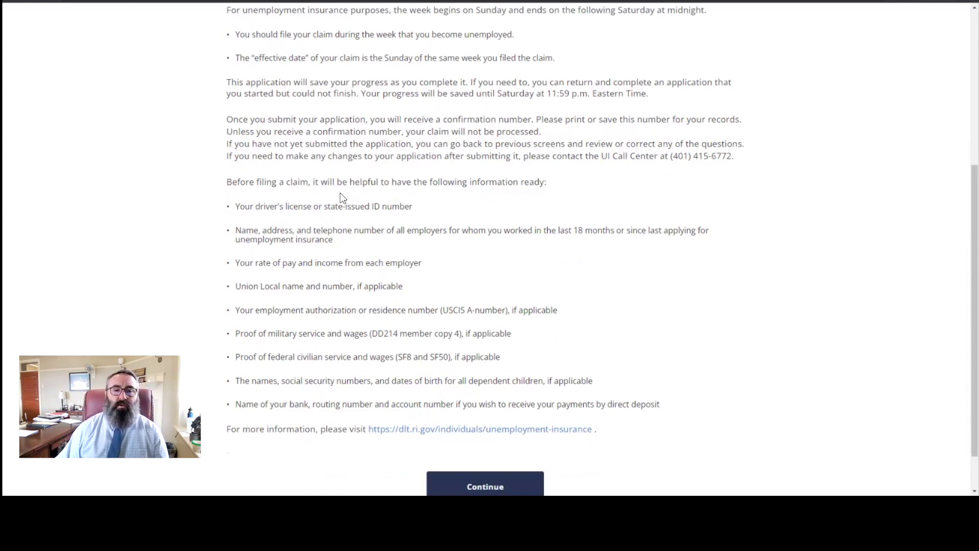
scroll(340, 193, "down", 1)
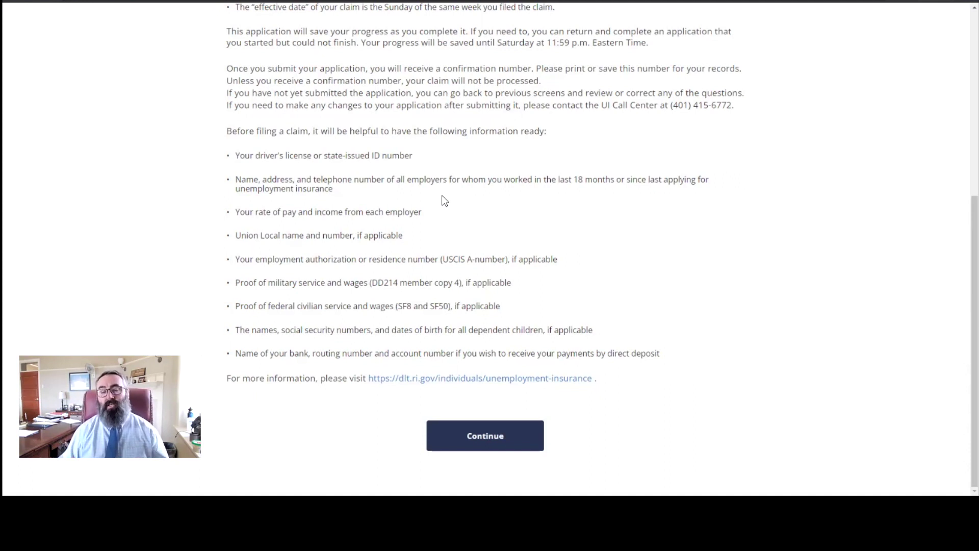
left_click(492, 437)
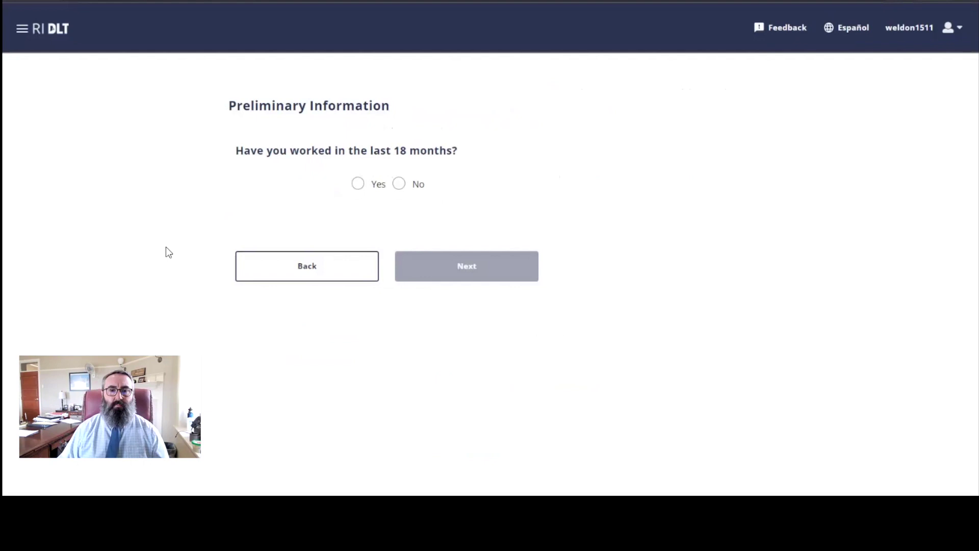
Step: Answer Yes to working in the last 18 months, only in RI, and None of the above for past situations
left_click(357, 184)
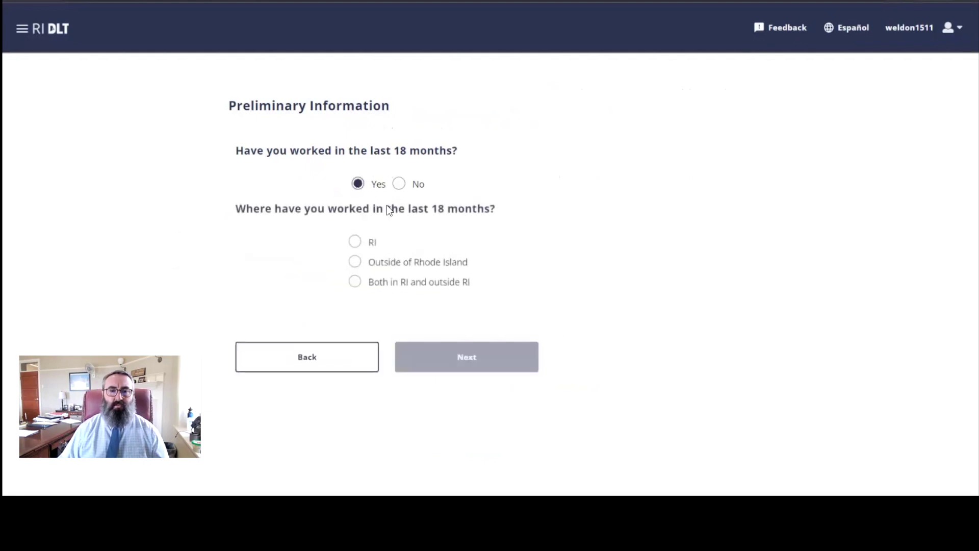
left_click(355, 241)
left_click(465, 356)
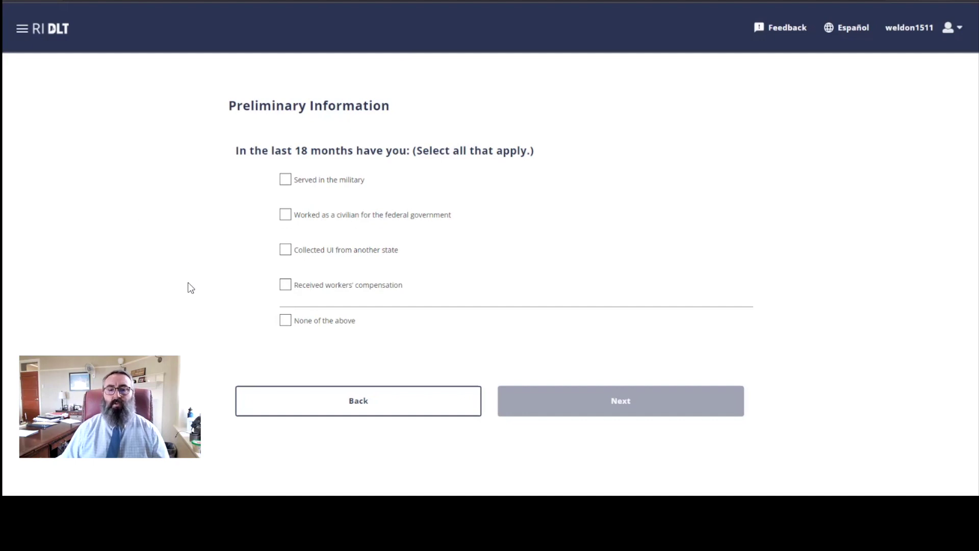
left_click(283, 327)
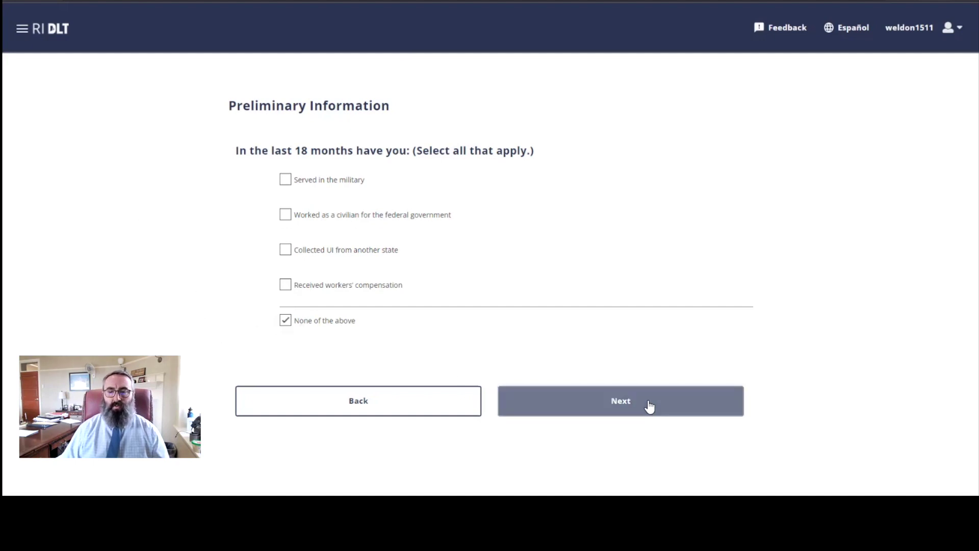
left_click(649, 405)
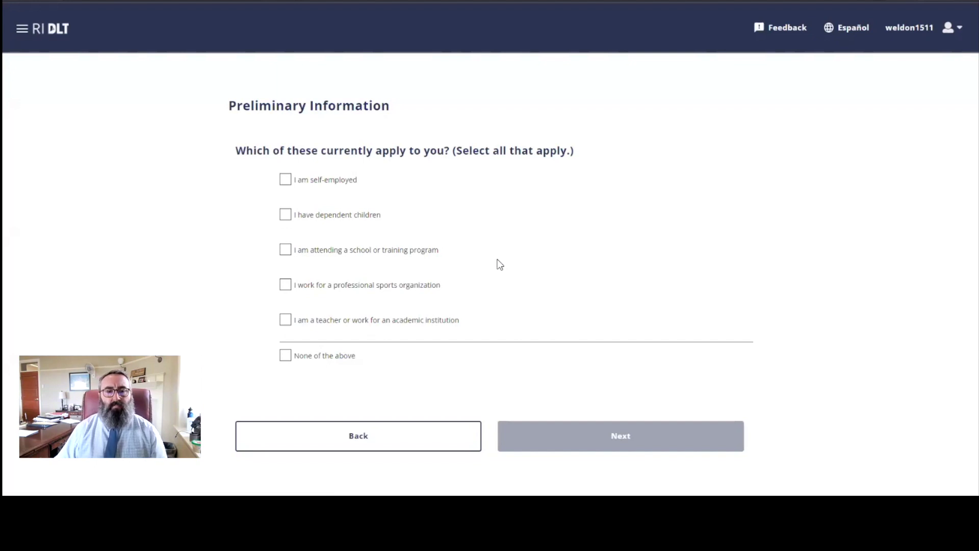
Step: Indicate having dependent children and receiving no pension, severance, vacation or sick pay
left_click(298, 216)
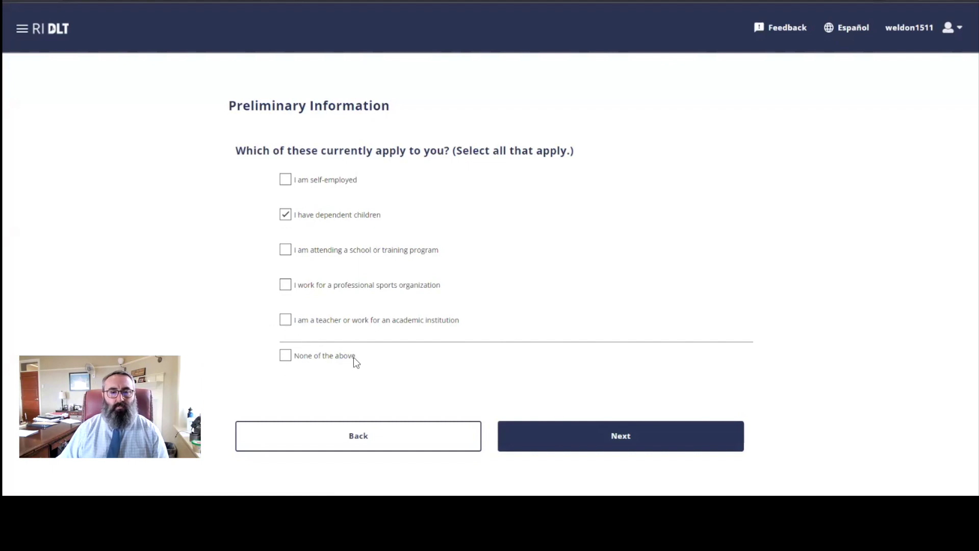
left_click(655, 439)
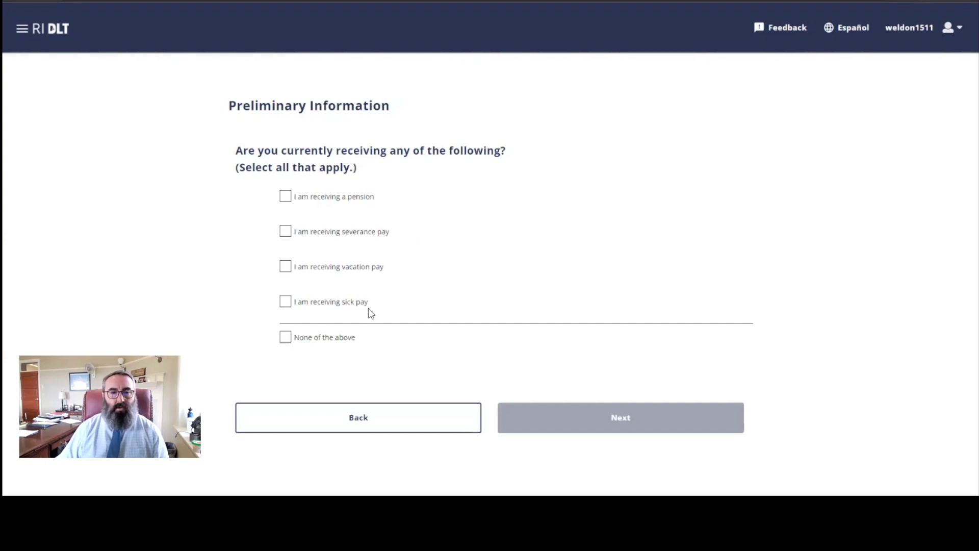
left_click(298, 344)
left_click(630, 422)
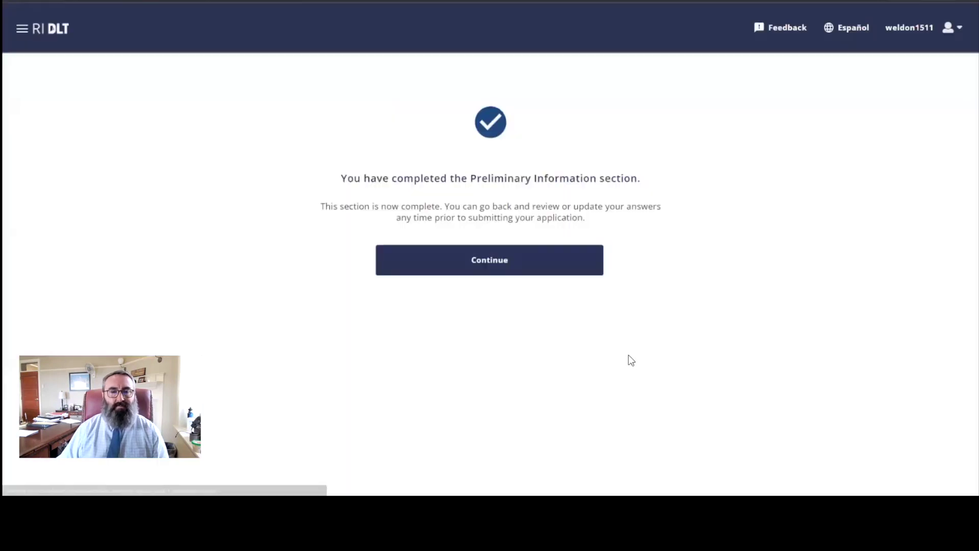
Step: Confirm US citizenship, answer No to veteran status and to applying for or receiving benefits elsewhere
left_click(498, 263)
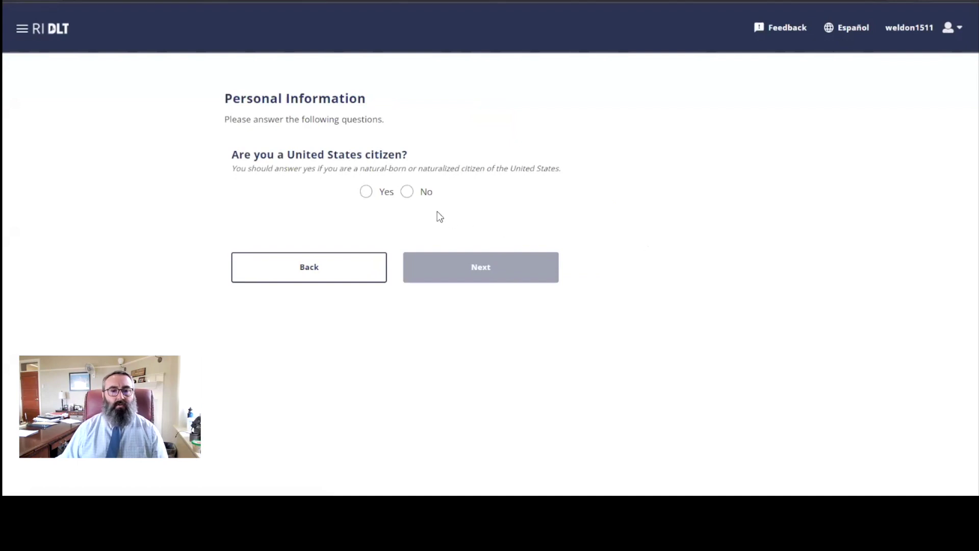
left_click(377, 194)
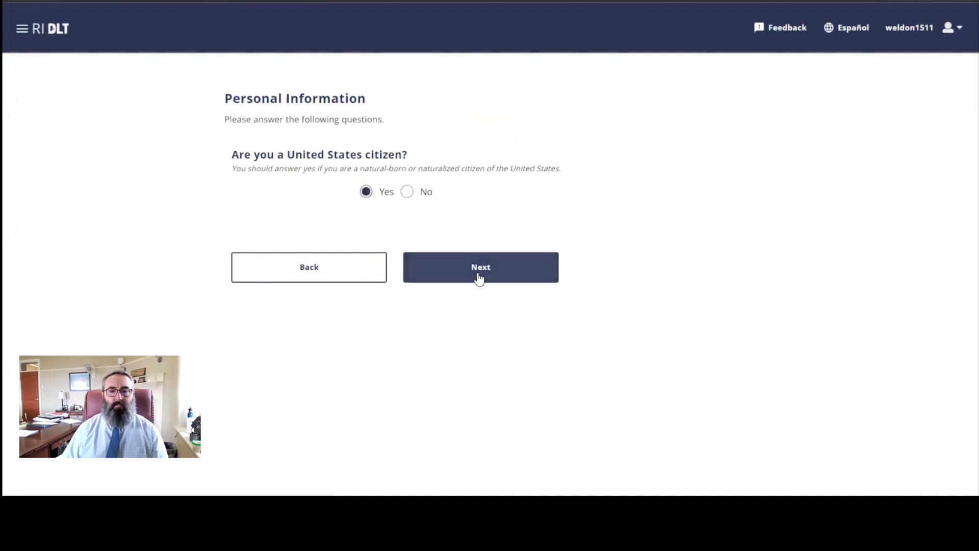
left_click(480, 272)
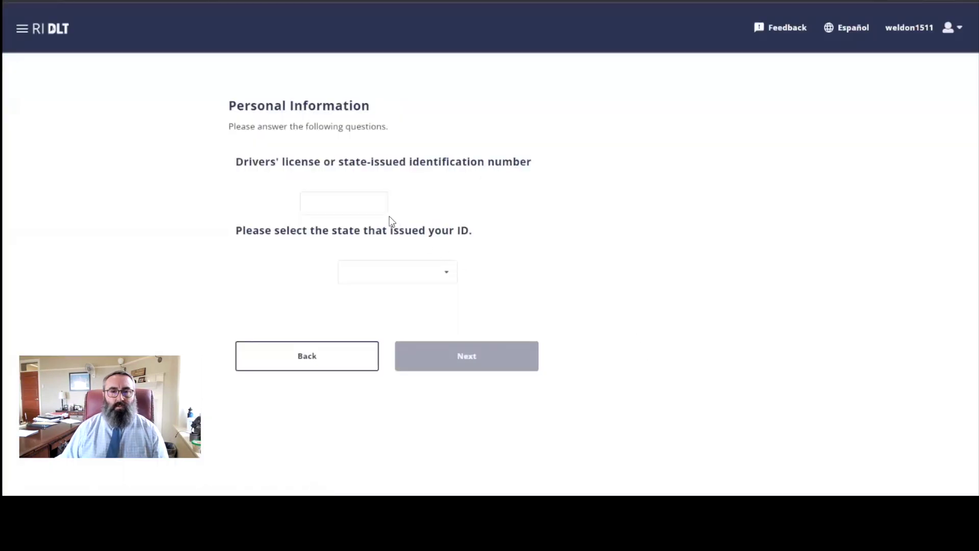
left_click(354, 199)
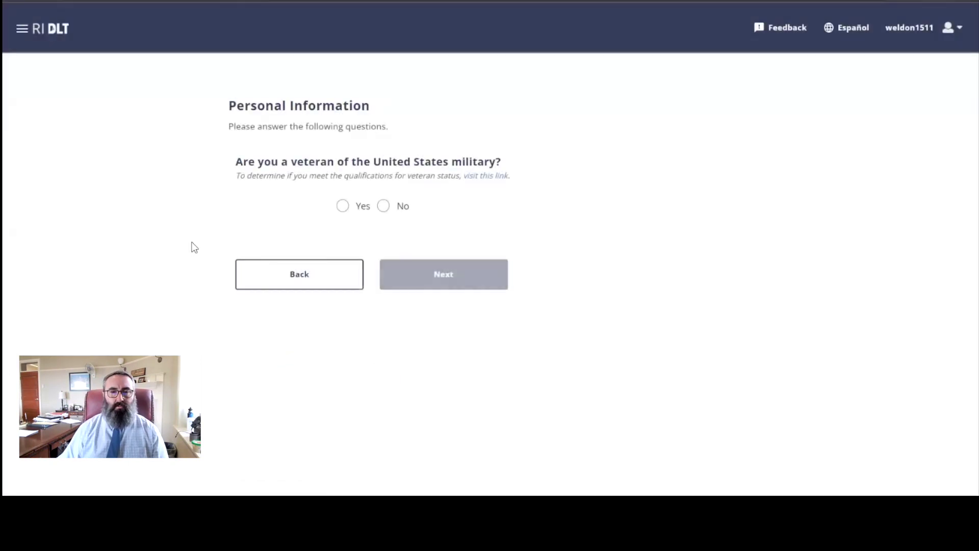
left_click(383, 206)
left_click(447, 275)
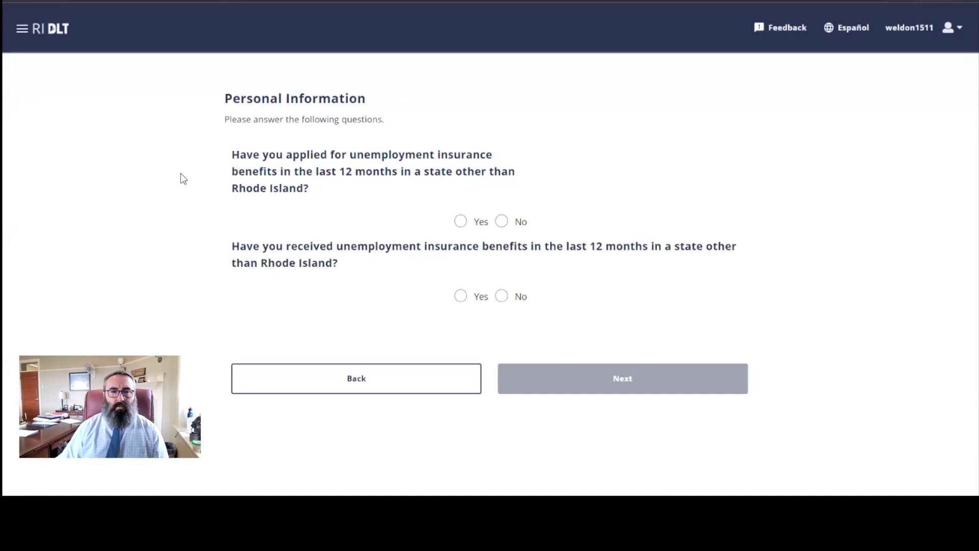
left_click(503, 224)
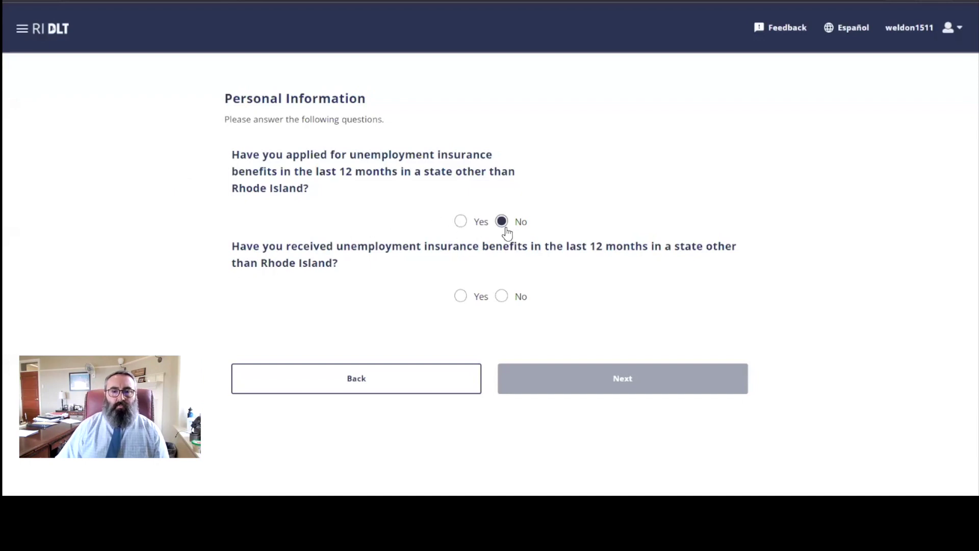
left_click(509, 298)
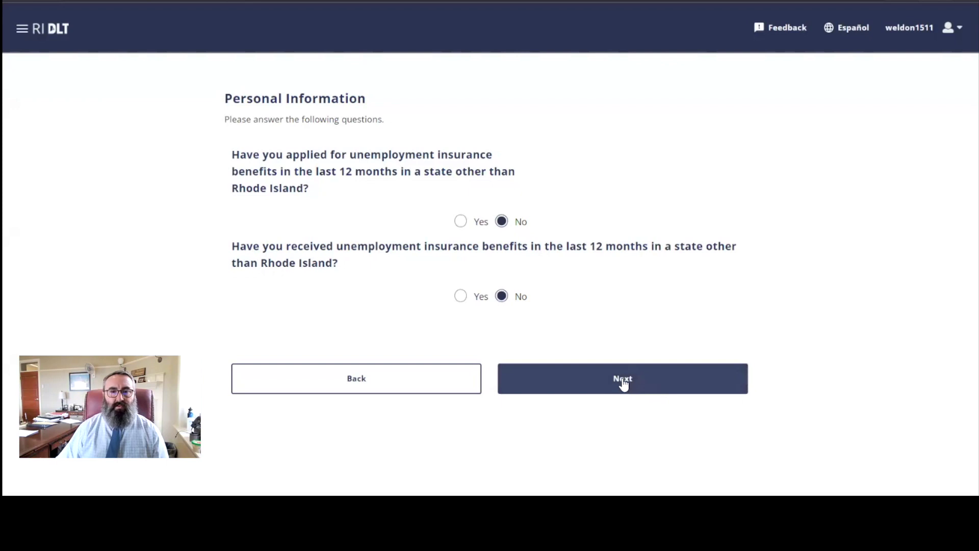
left_click(621, 379)
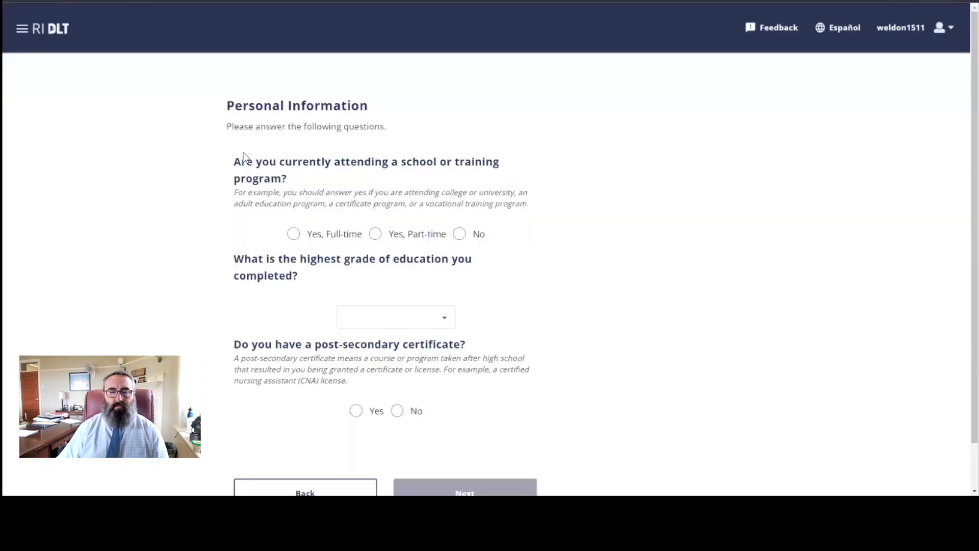
Step: Answer No to attending school, set education to 4 years of college, and No post-secondary certificate
scroll(191, 157, "down", 1)
left_click(471, 192)
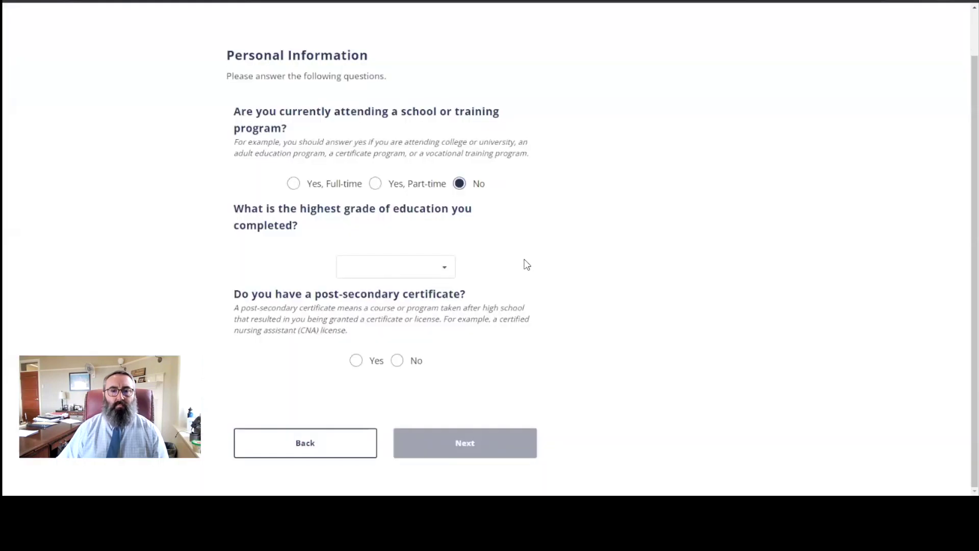
left_click(444, 267)
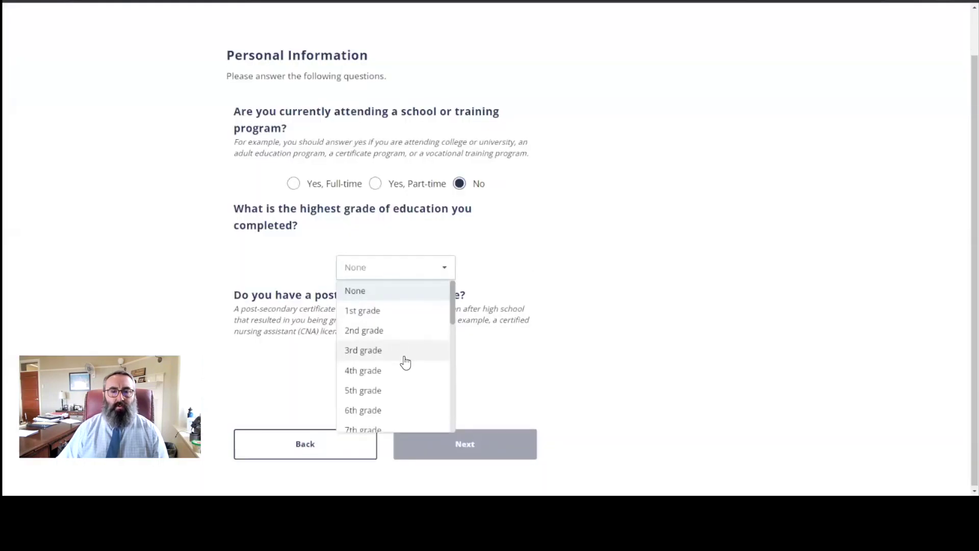
scroll(404, 361, "down", 5)
scroll(404, 360, "down", 3)
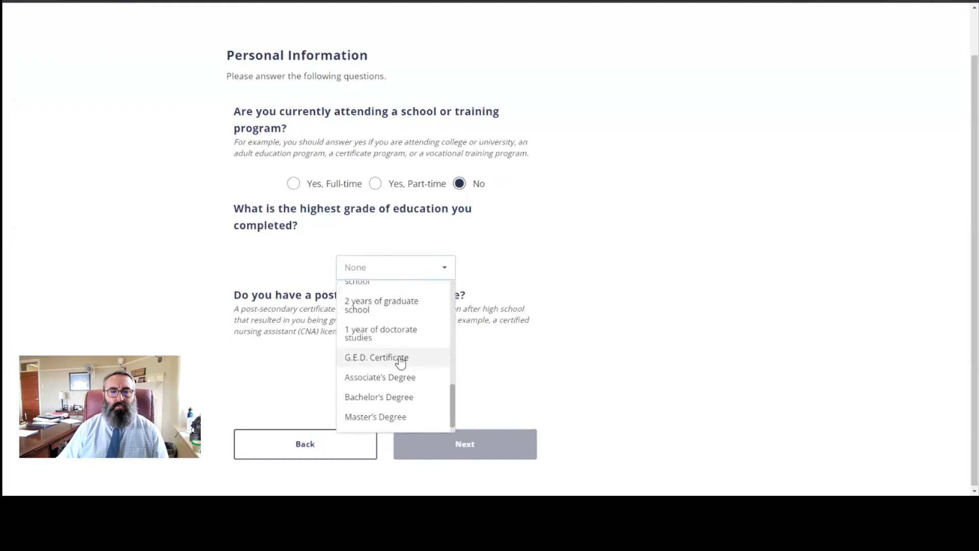
scroll(404, 362, "up", 3)
scroll(420, 371, "down", 2)
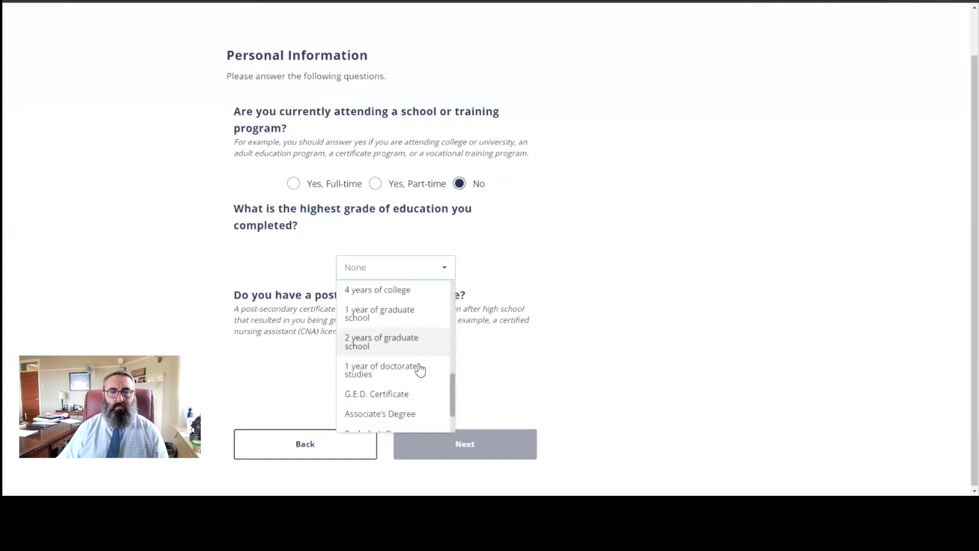
left_click(405, 295)
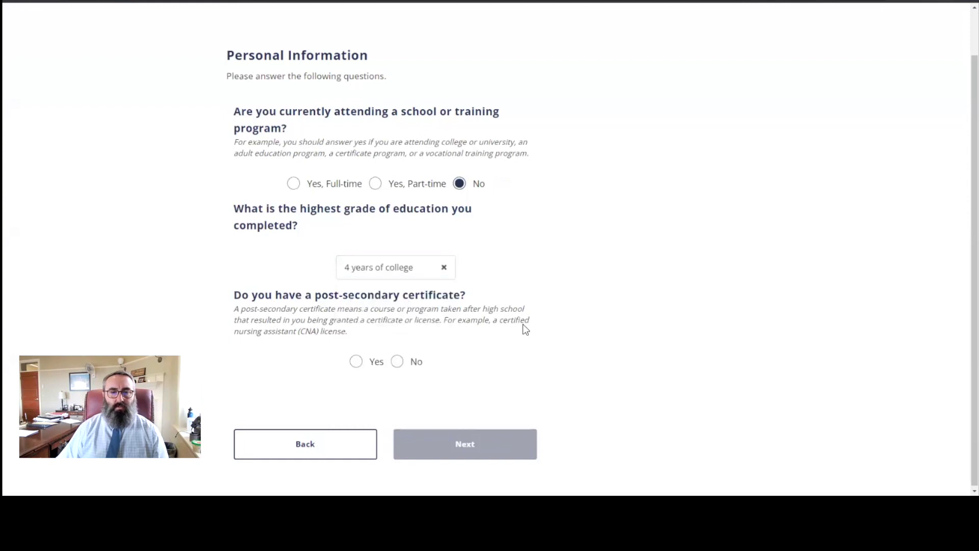
left_click(397, 361)
left_click(481, 448)
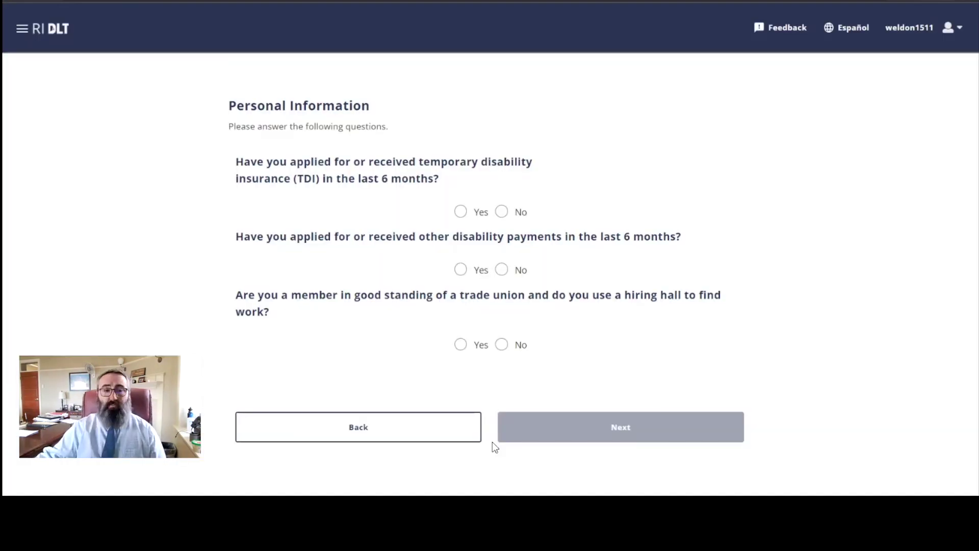
Step: Answer No to TDI, other disability payments, trade union, retirement pension, currently working and workers' compensation
left_click(502, 212)
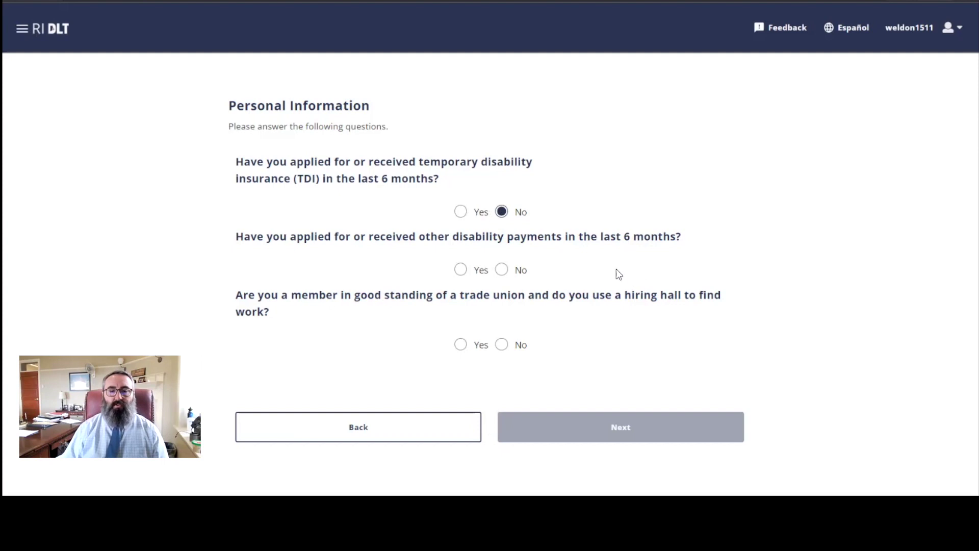
left_click(503, 270)
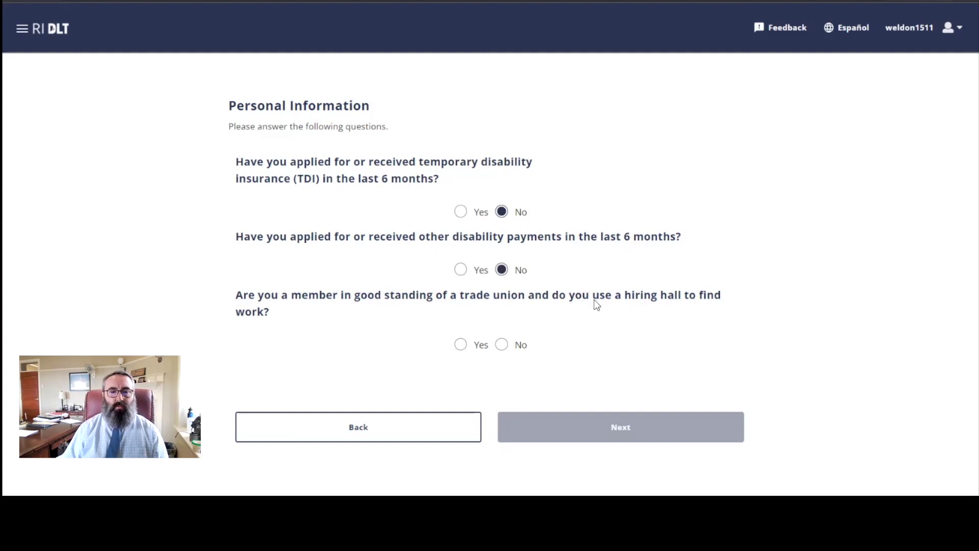
left_click(513, 349)
left_click(625, 431)
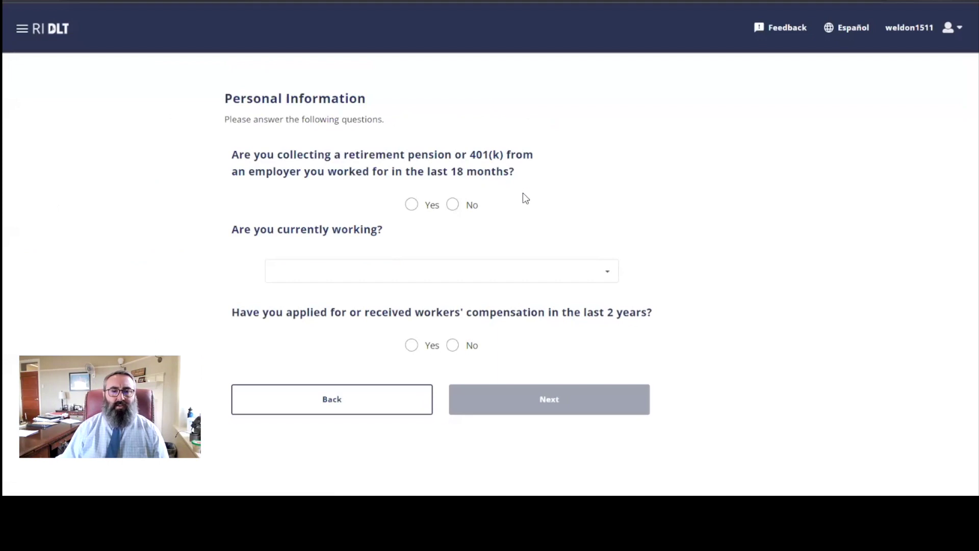
left_click(465, 211)
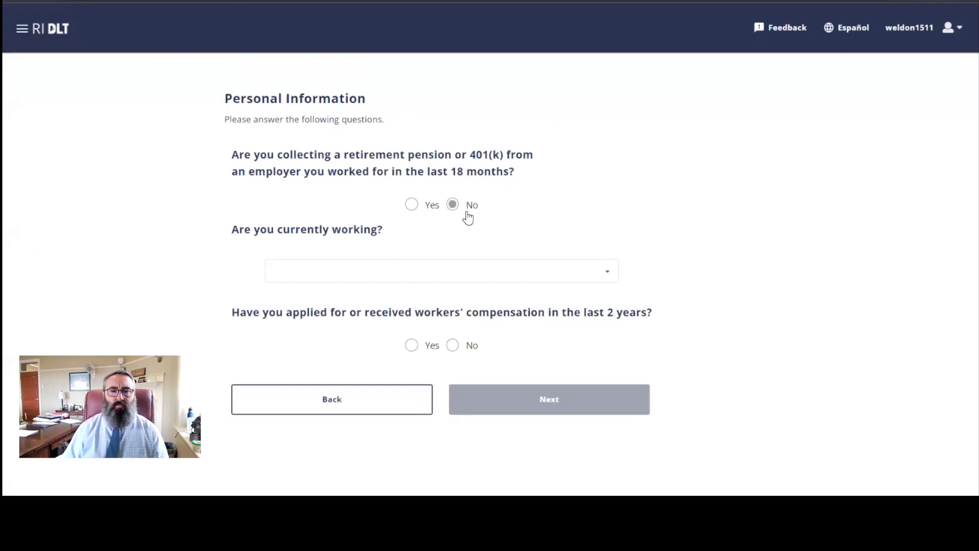
left_click(459, 276)
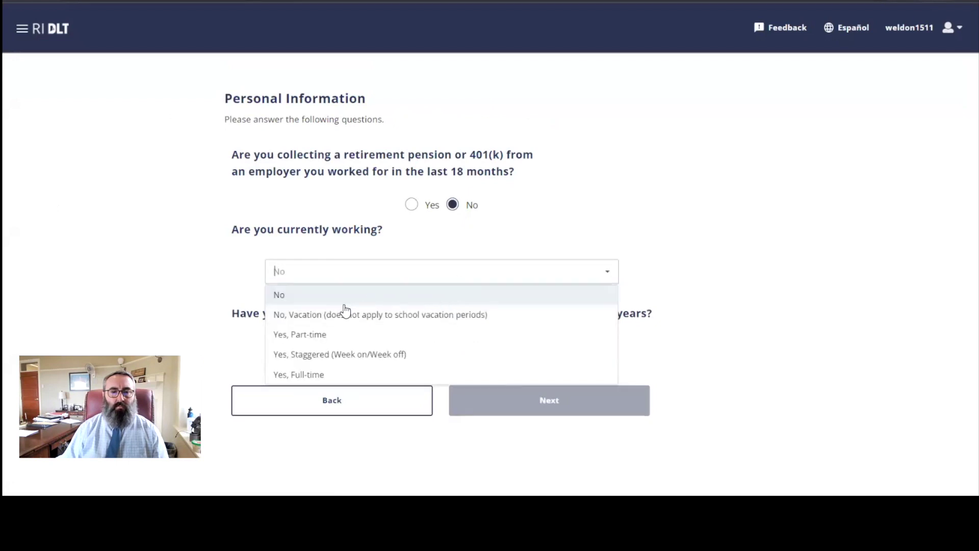
left_click(292, 299)
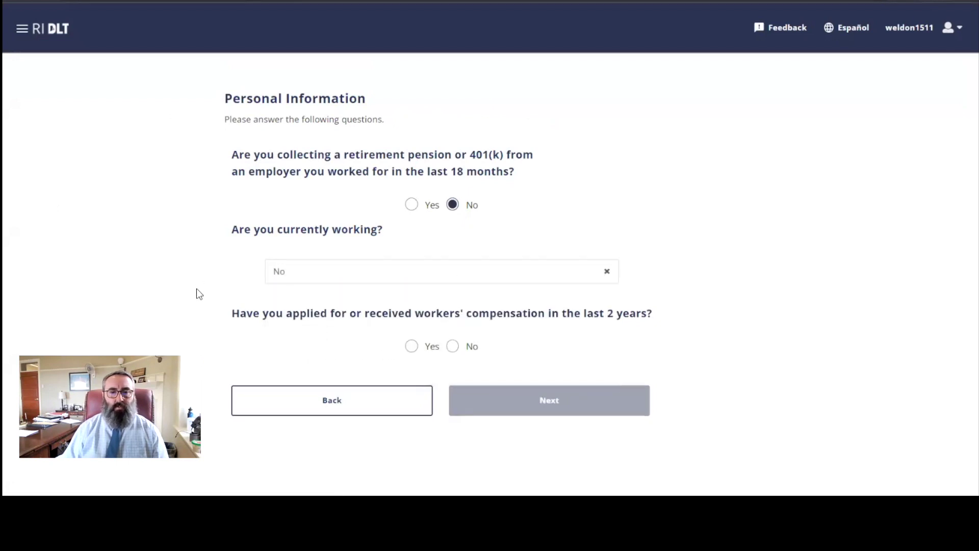
left_click(453, 347)
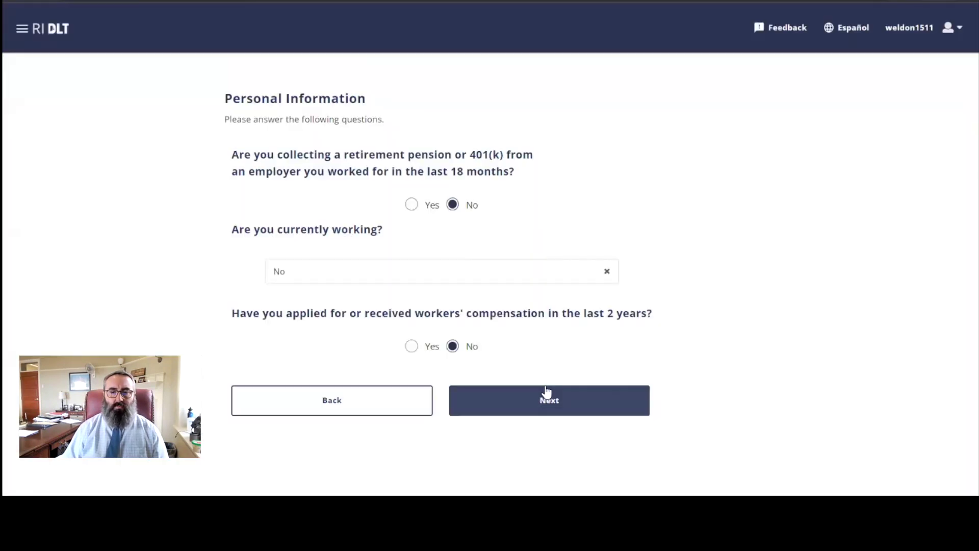
left_click(553, 402)
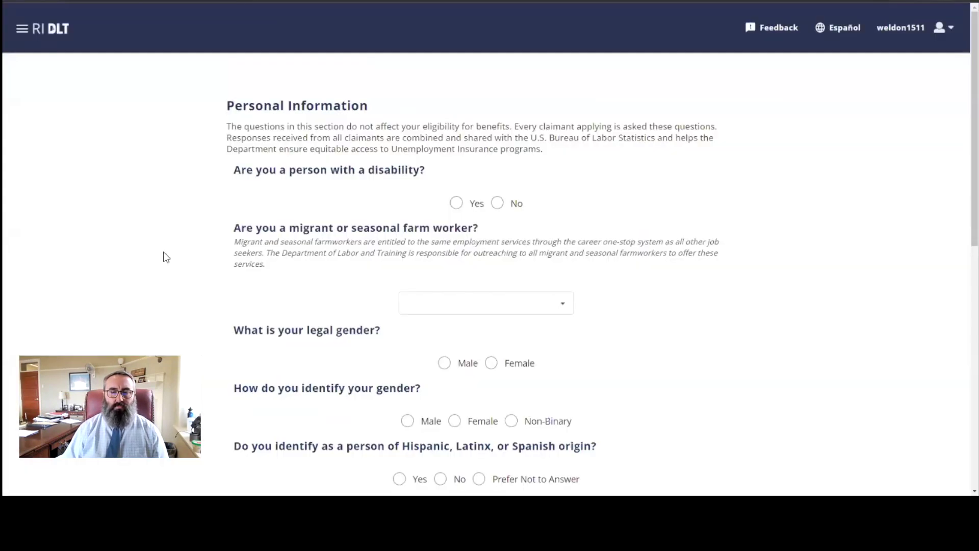
Step: Answer No disability, not a migrant or seasonal farm worker, Male gender, and not Hispanic or Latinx
left_click(497, 203)
left_click(555, 310)
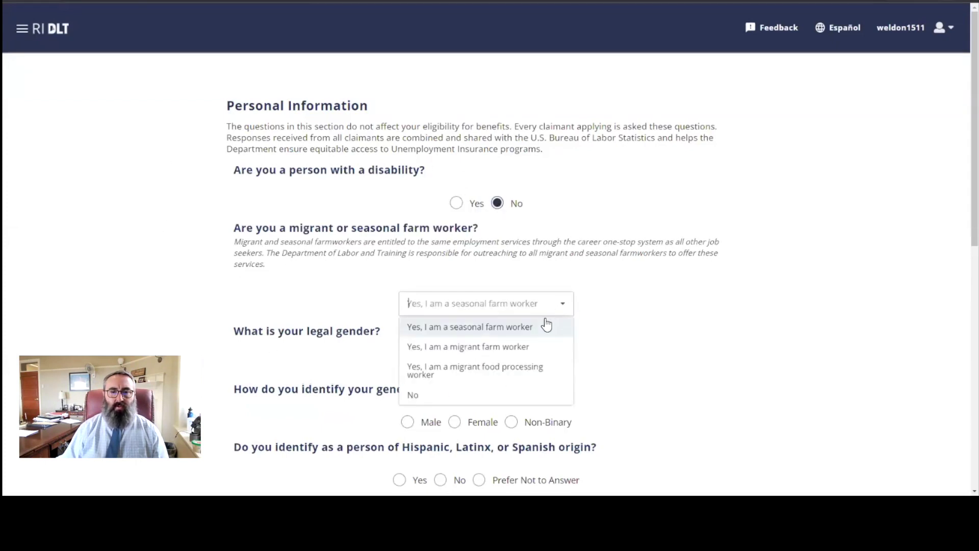
left_click(516, 400)
left_click(444, 364)
scroll(178, 246, "down", 2)
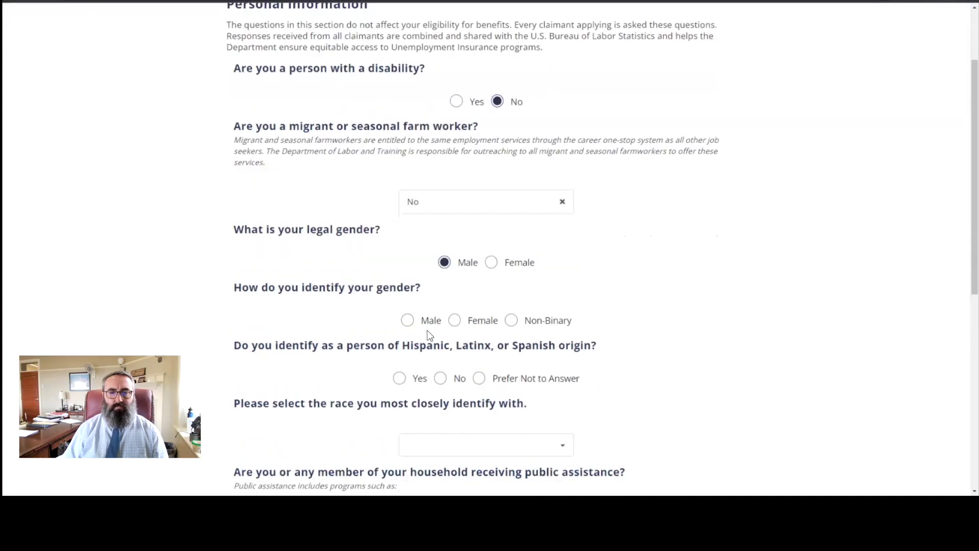
left_click(407, 320)
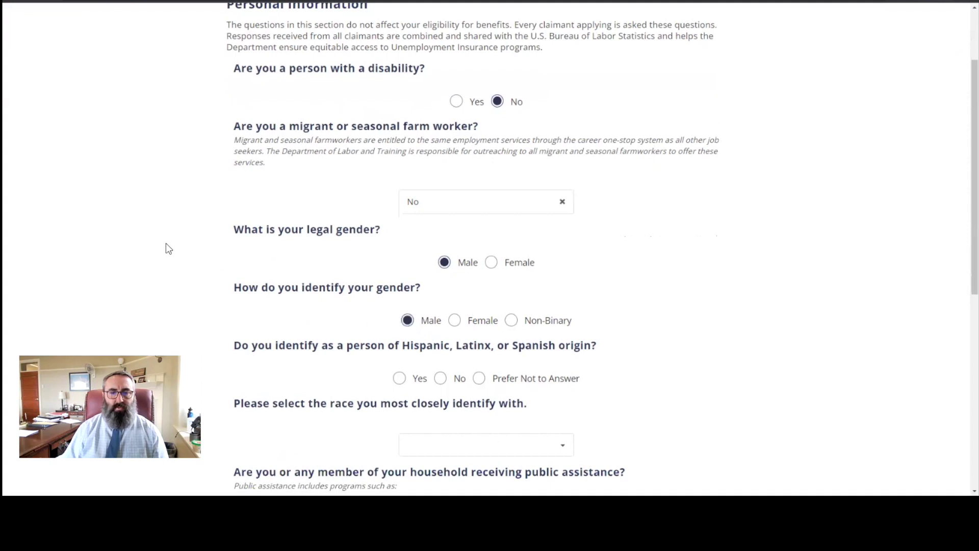
scroll(166, 245, "down", 1)
left_click(440, 327)
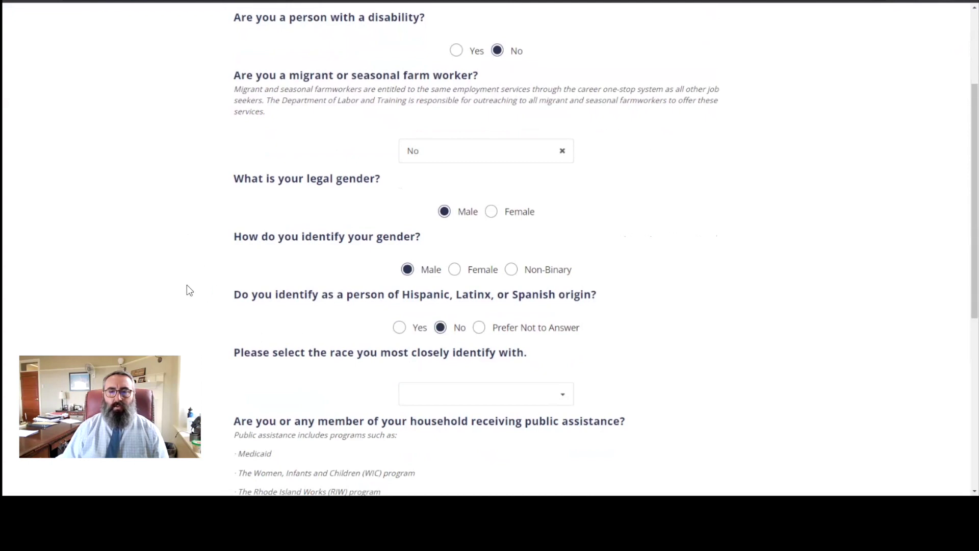
Step: Set race to Prefer Not to Answer, answer No to public assistance, DHS work program and Food Stamps
scroll(212, 314, "down", 1)
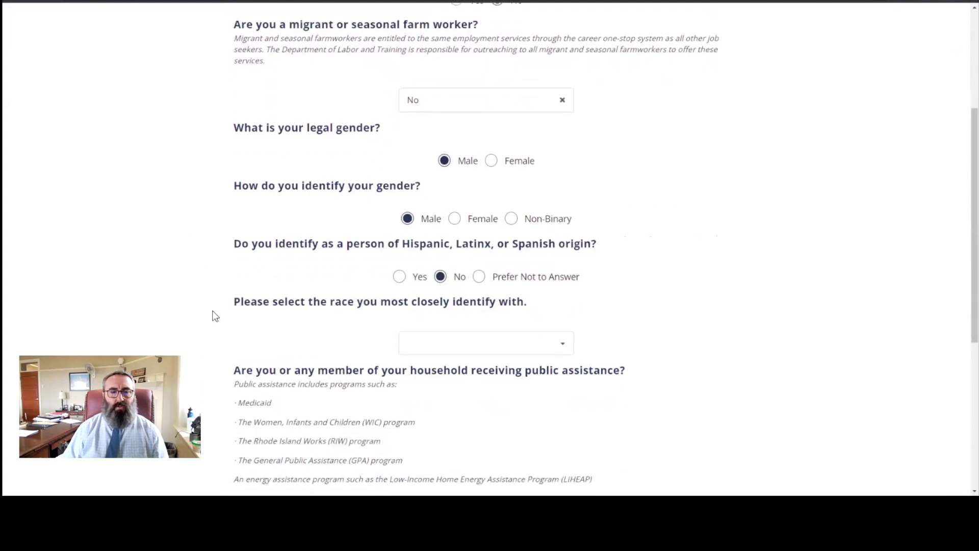
left_click(424, 346)
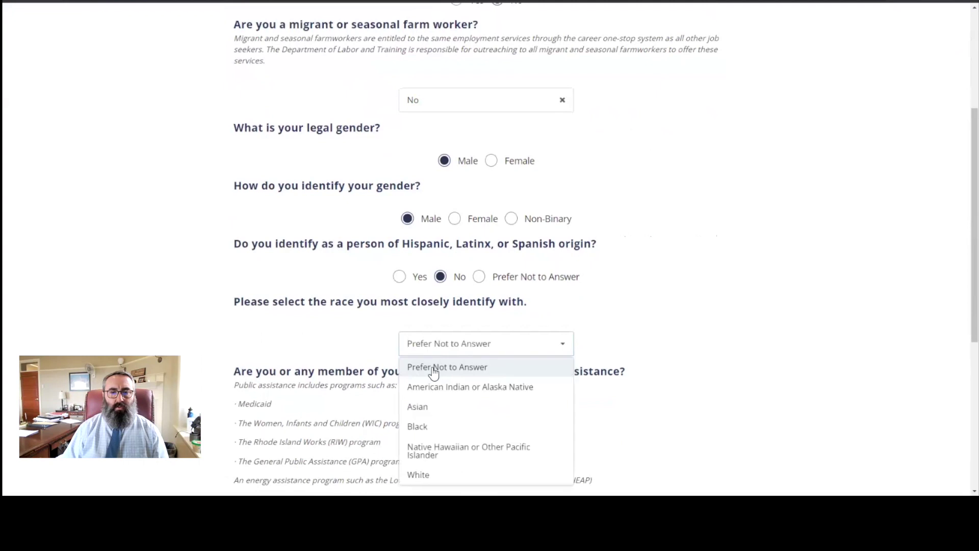
left_click(429, 367)
scroll(272, 333, "down", 3)
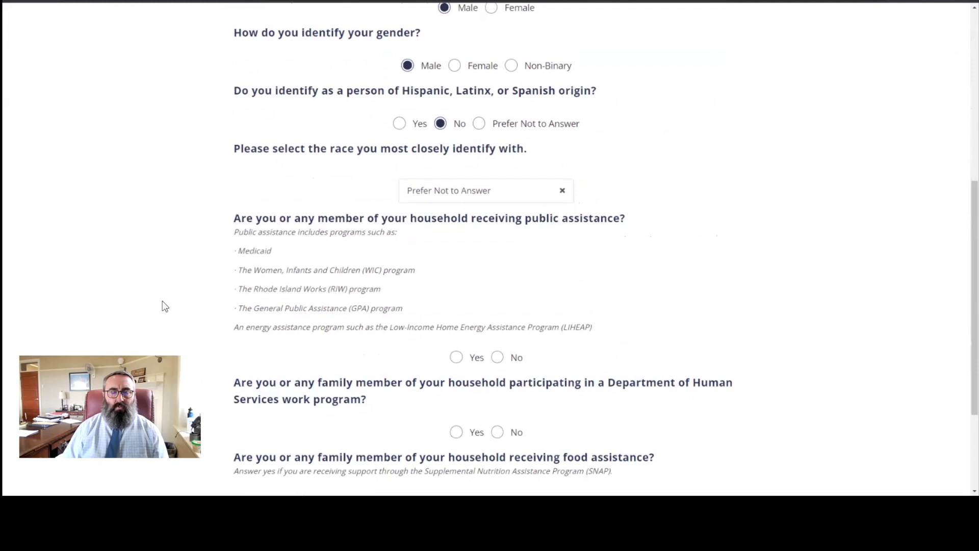
scroll(164, 306, "down", 1)
left_click(499, 305)
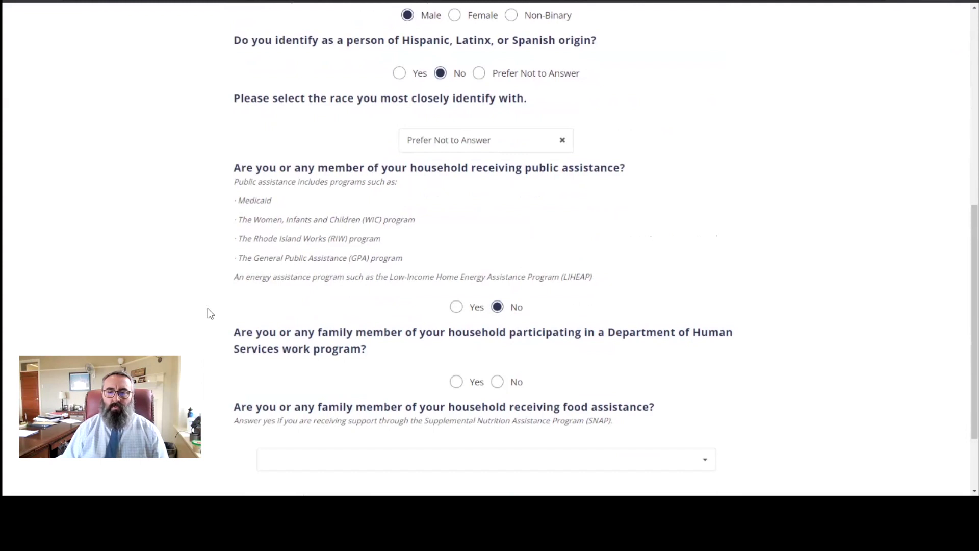
left_click(497, 382)
scroll(224, 334, "down", 2)
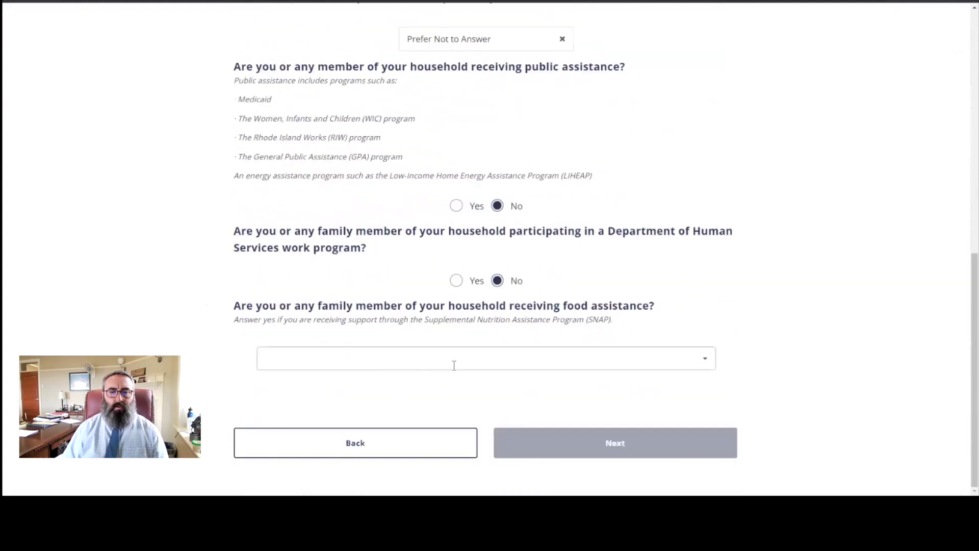
left_click(456, 360)
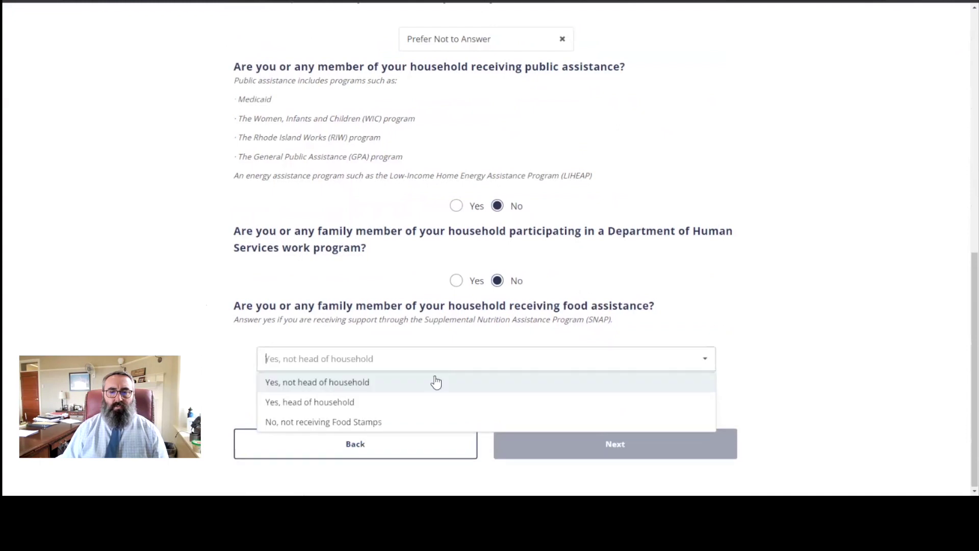
left_click(372, 422)
left_click(625, 444)
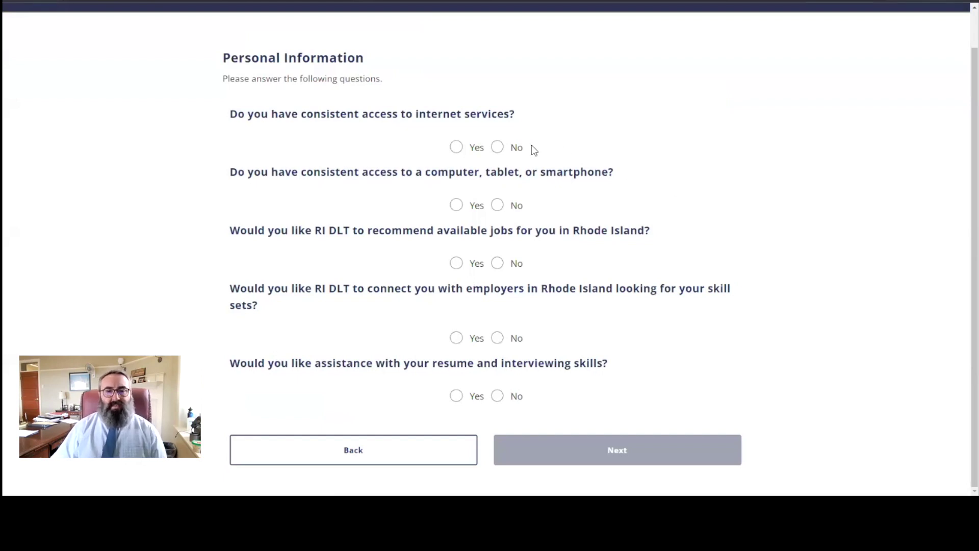
Step: Answer Yes to internet access, a computer or phone, RI job recommendations, employer connections and resume help
left_click(469, 148)
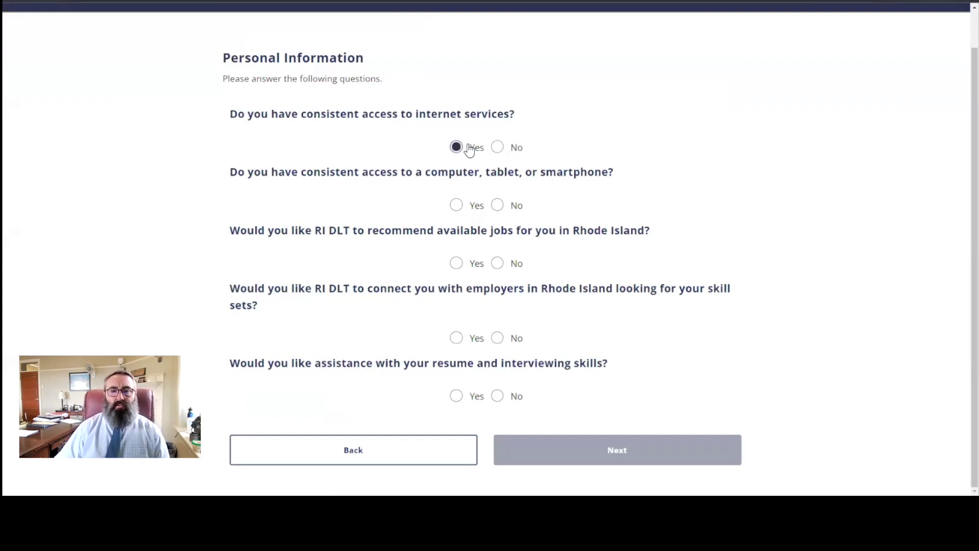
left_click(456, 206)
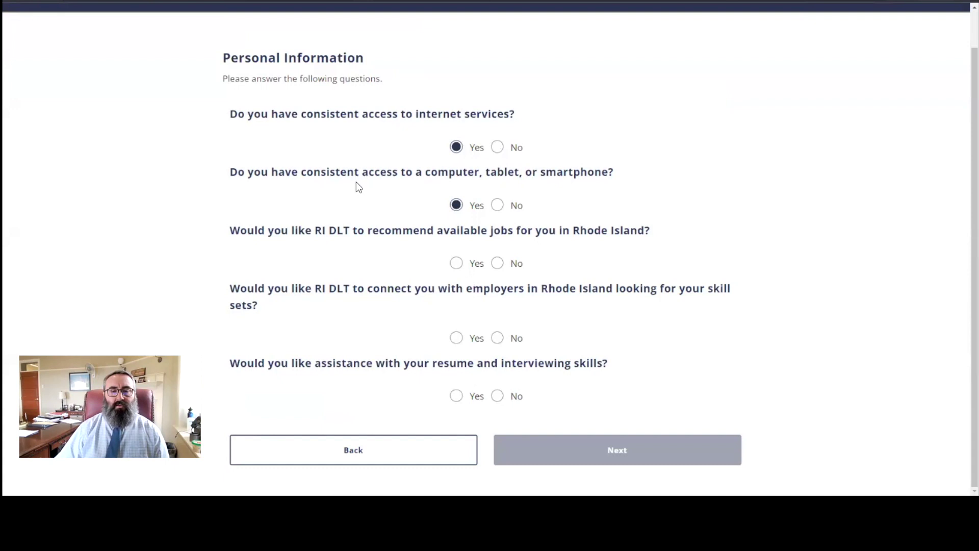
left_click(456, 264)
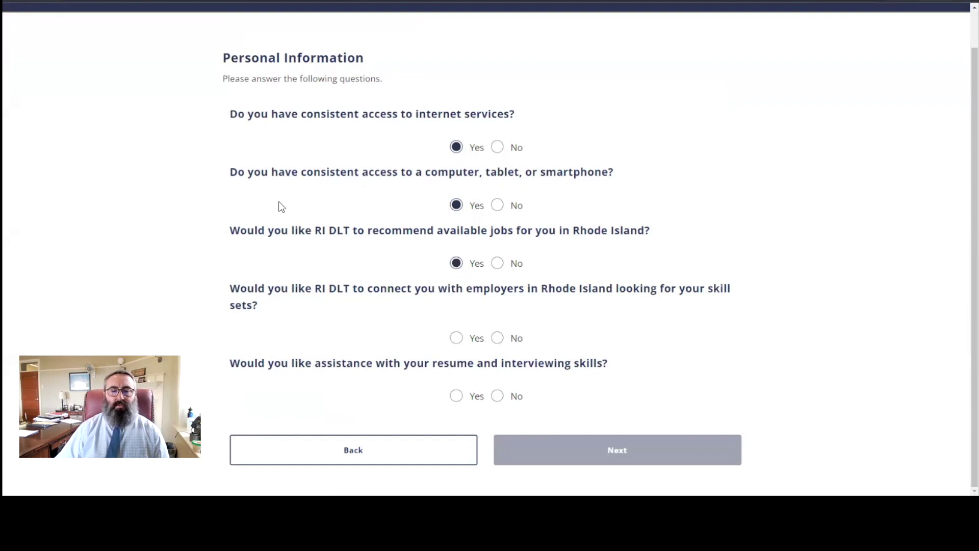
left_click(456, 336)
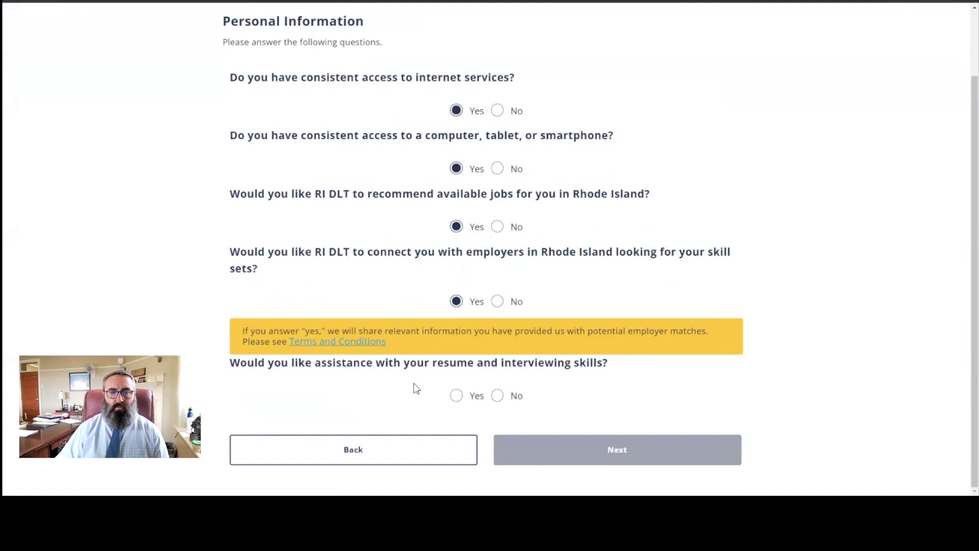
left_click(457, 396)
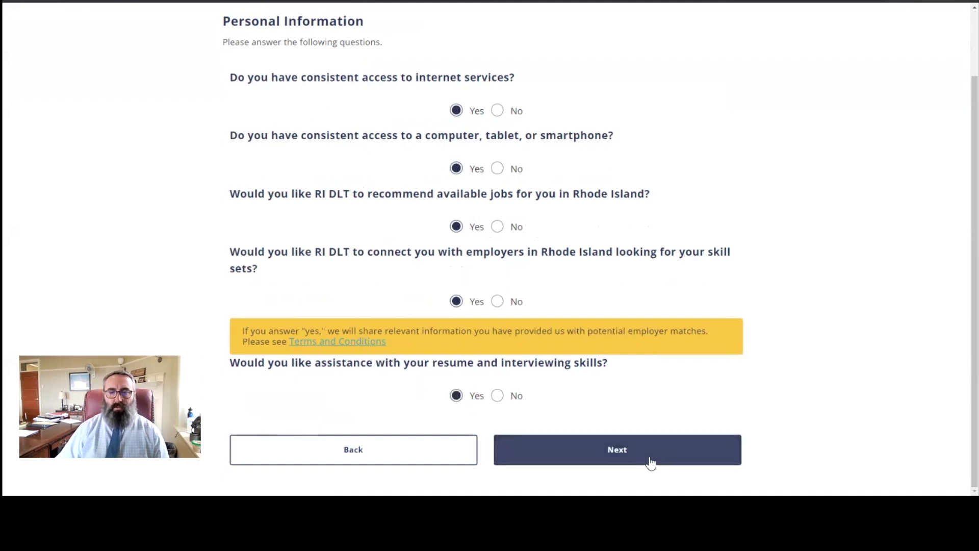
left_click(663, 446)
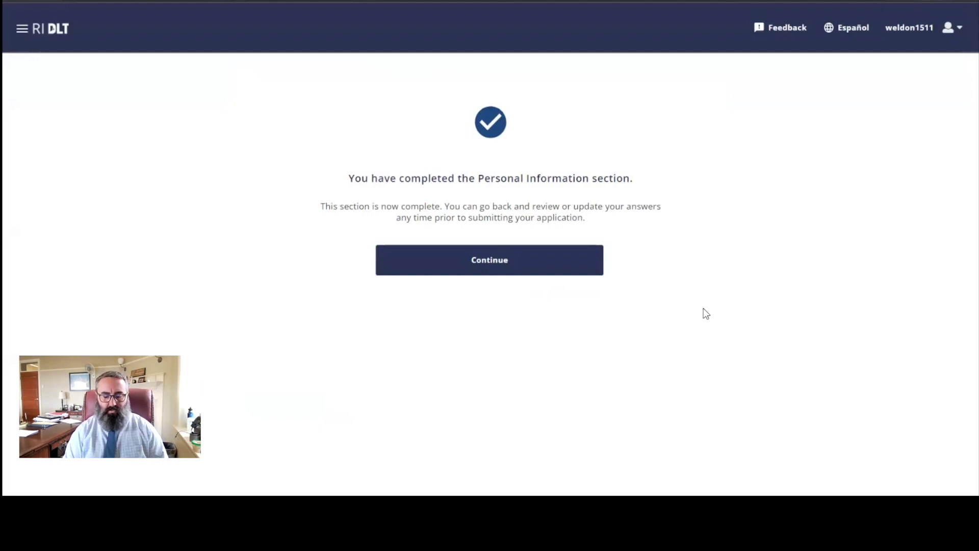
Step: Review the dependent children form, then answer No to adding dependents and submit the Household page
left_click(509, 265)
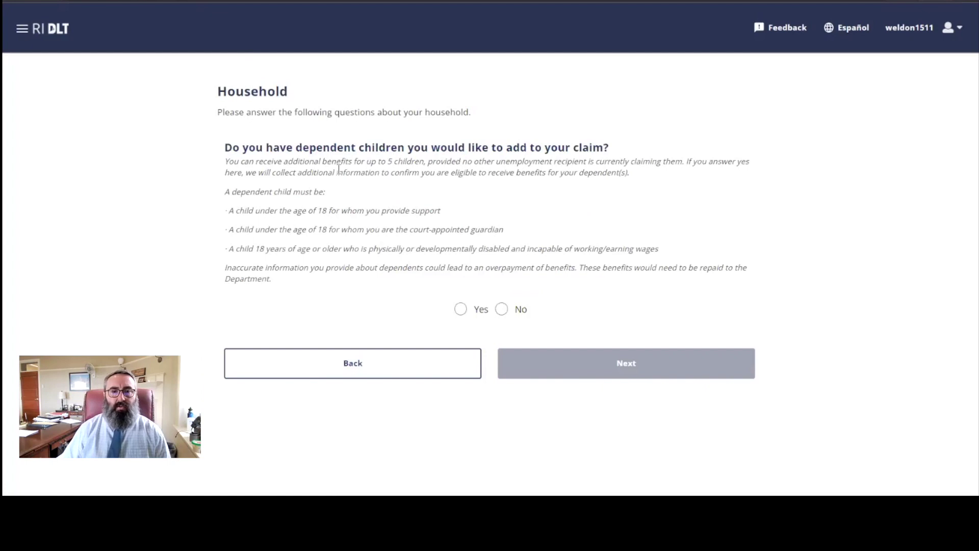
left_click(460, 309)
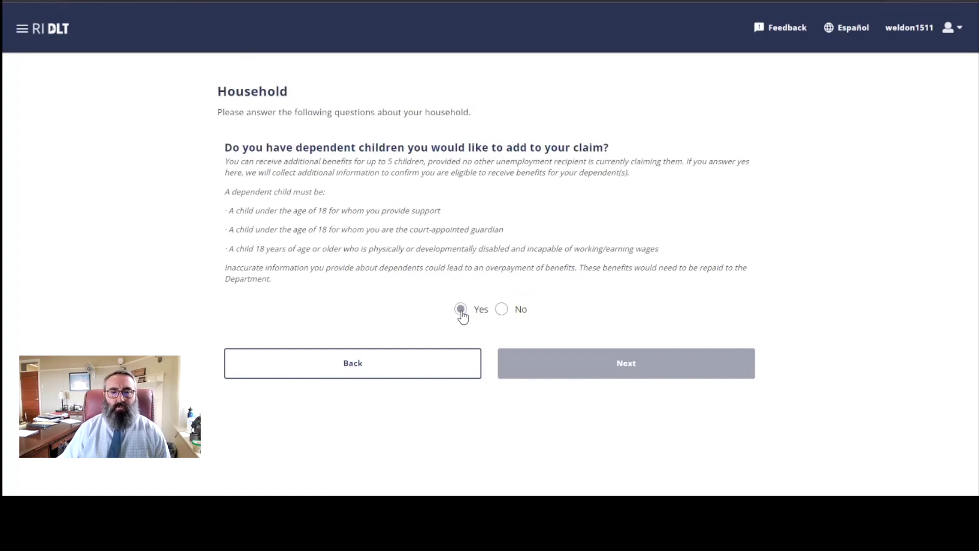
scroll(519, 297, "down", 2)
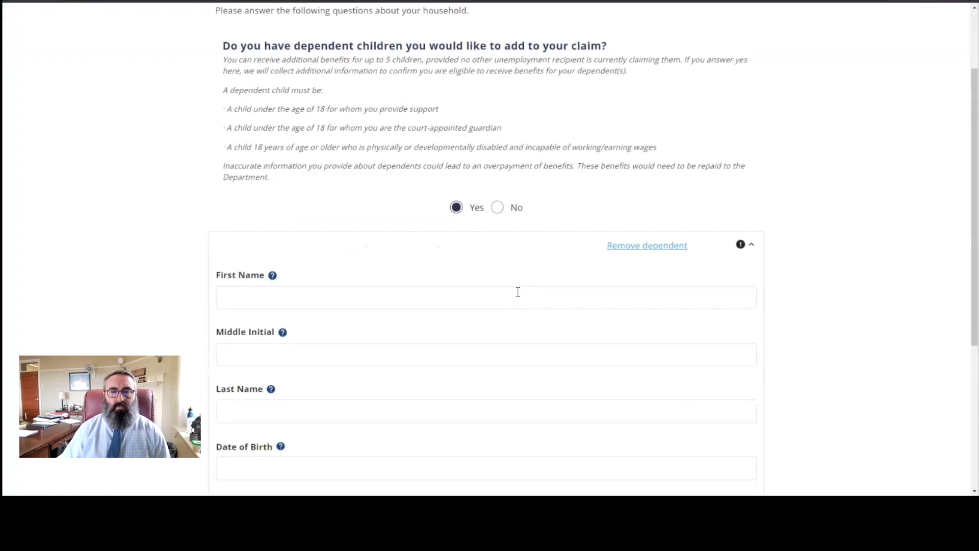
scroll(312, 192, "down", 2)
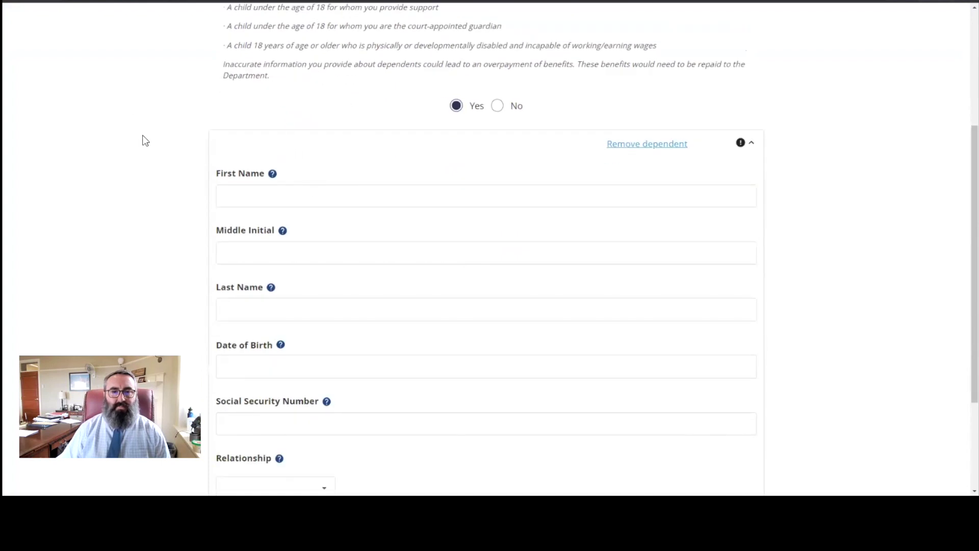
scroll(144, 140, "up", 3)
scroll(176, 155, "down", 1)
scroll(151, 198, "down", 4)
scroll(148, 203, "up", 4)
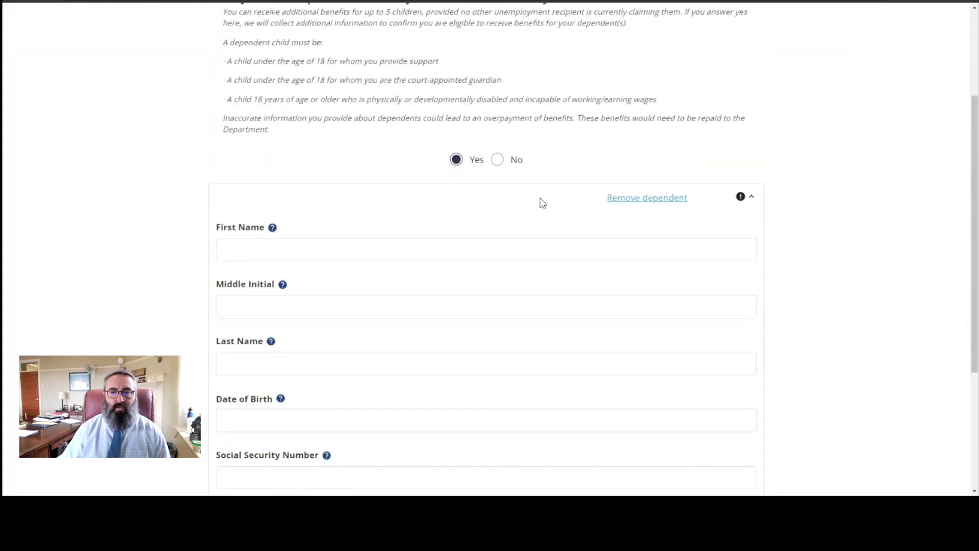
left_click(497, 159)
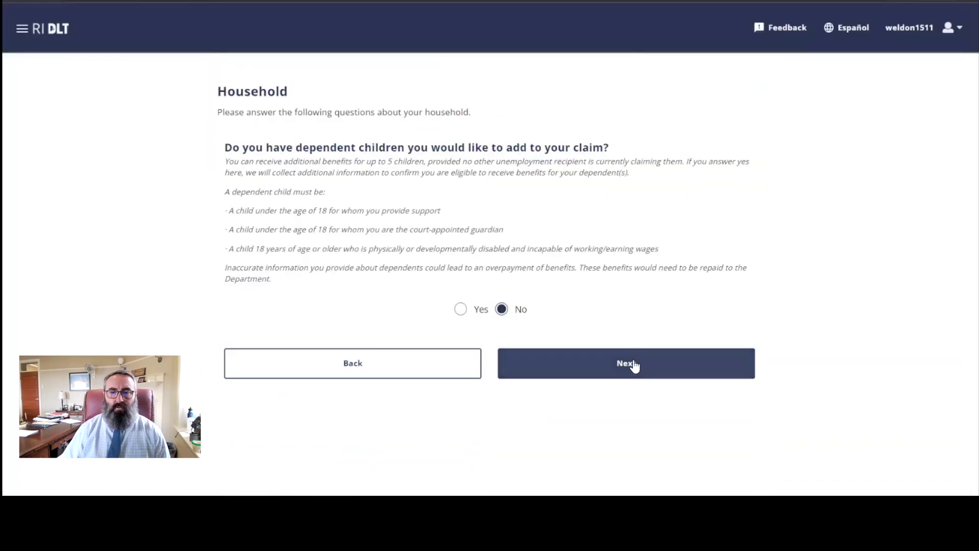
left_click(634, 366)
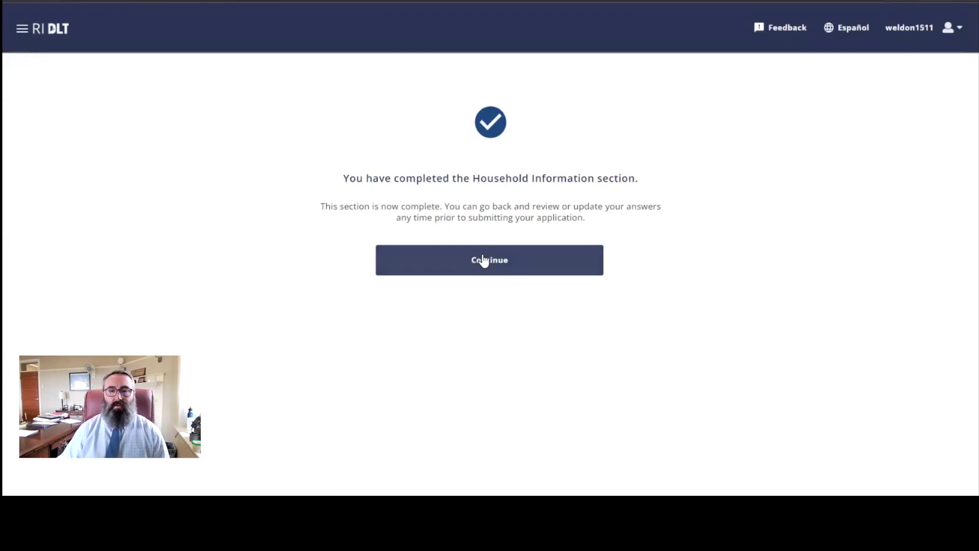
Step: Start the employment history and choose FOUNDRY ASSOCIATESTHE as the most recent employer
left_click(483, 259)
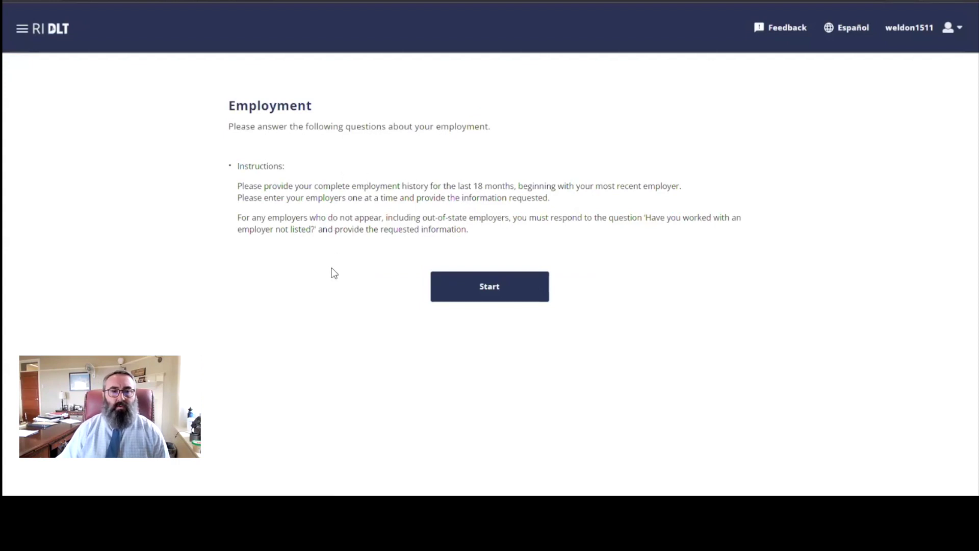
left_click(492, 286)
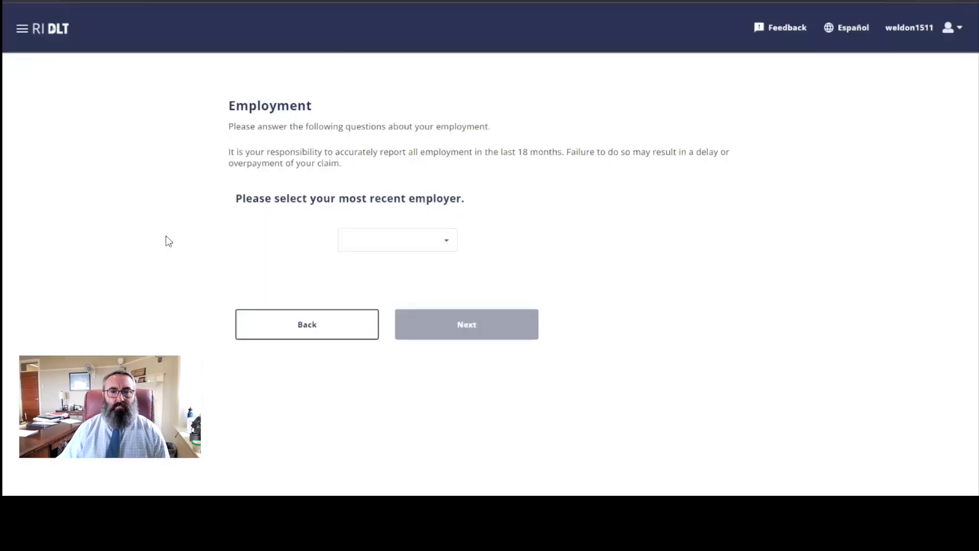
left_click(382, 240)
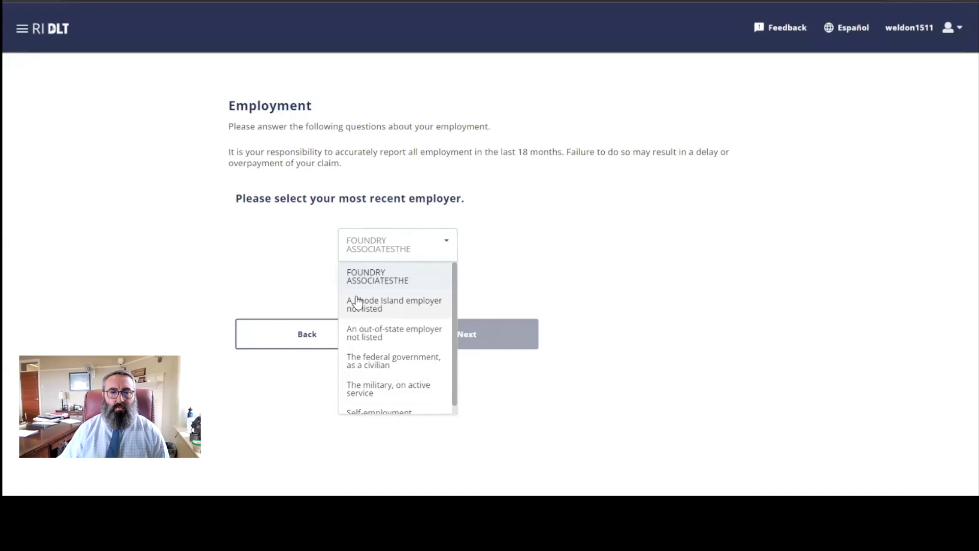
left_click(383, 281)
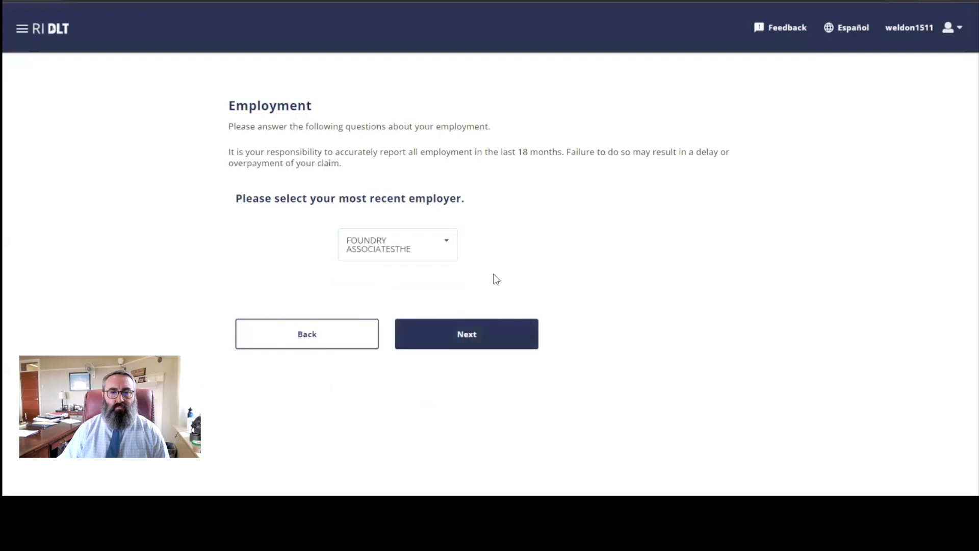
left_click(490, 335)
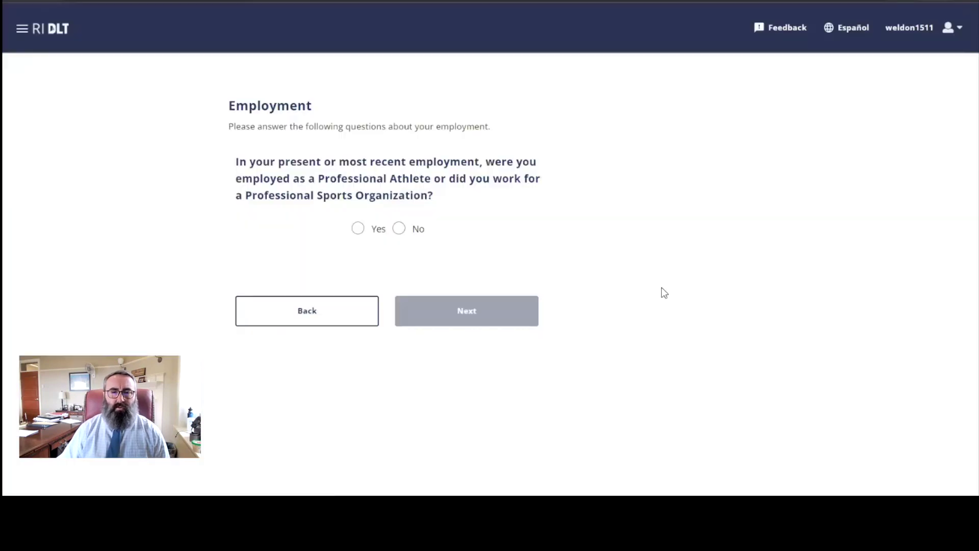
Step: Answer No to the professional athlete, educational institution, corporate officer and vacation shutdown questions
left_click(400, 228)
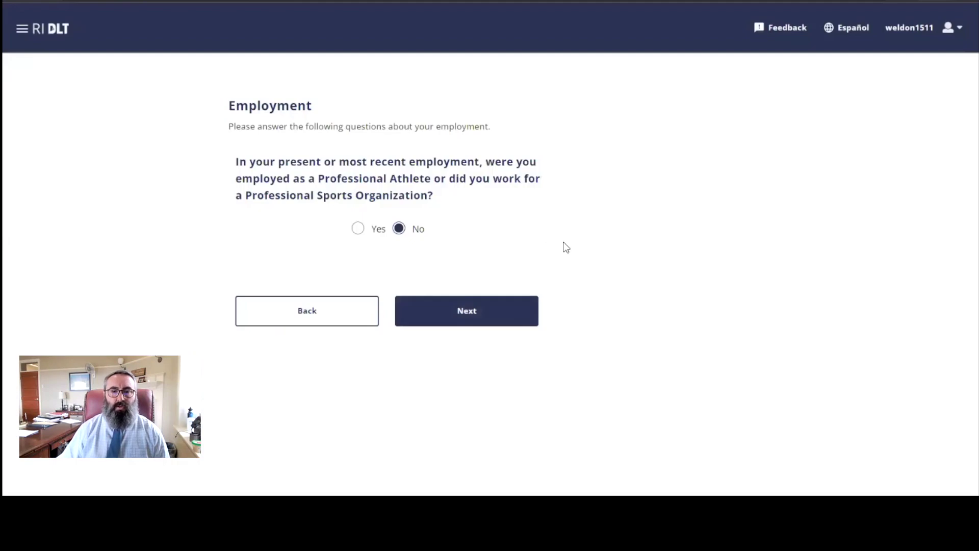
left_click(474, 311)
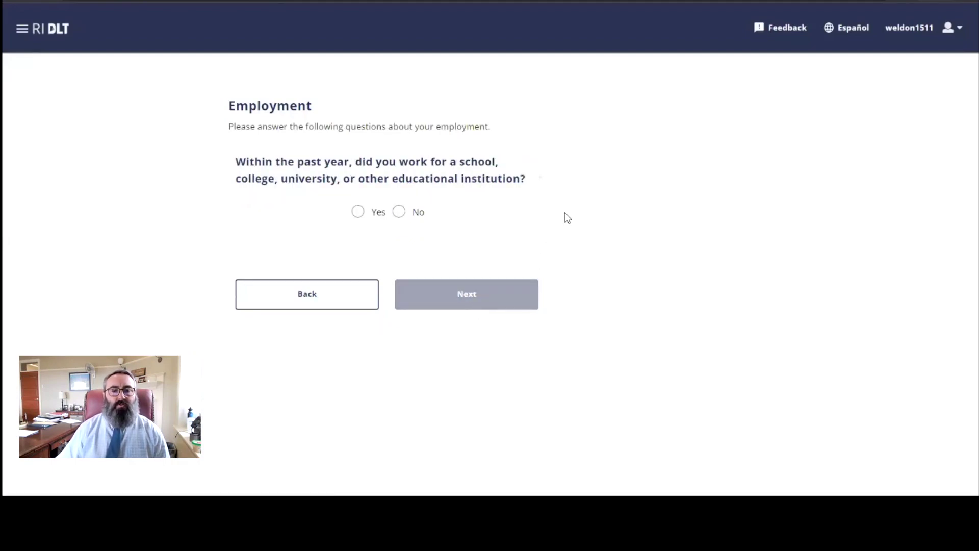
left_click(381, 212)
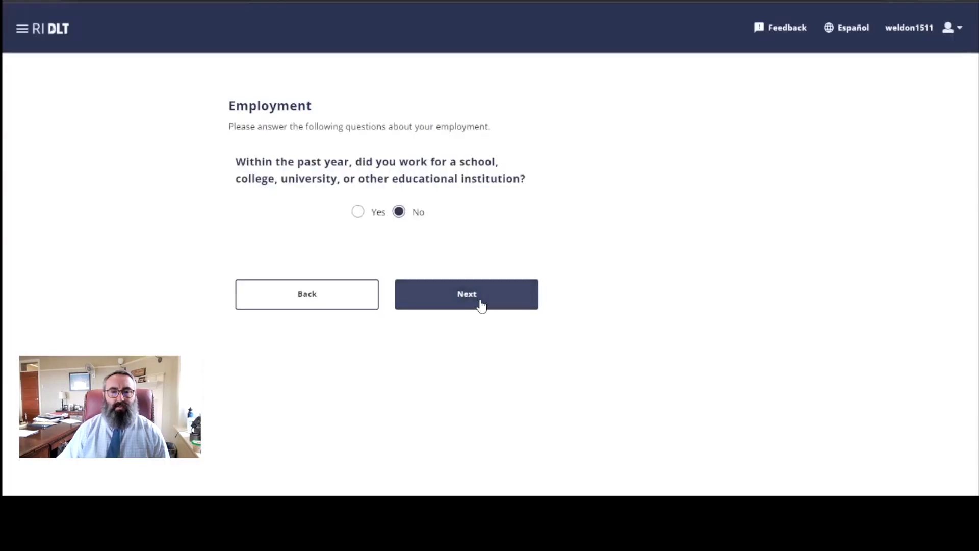
left_click(482, 302)
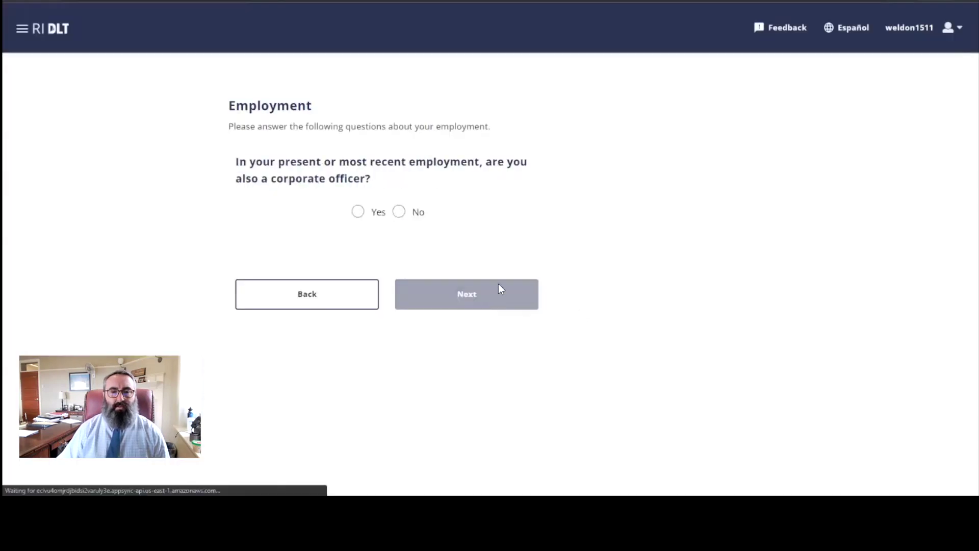
left_click(400, 211)
left_click(470, 301)
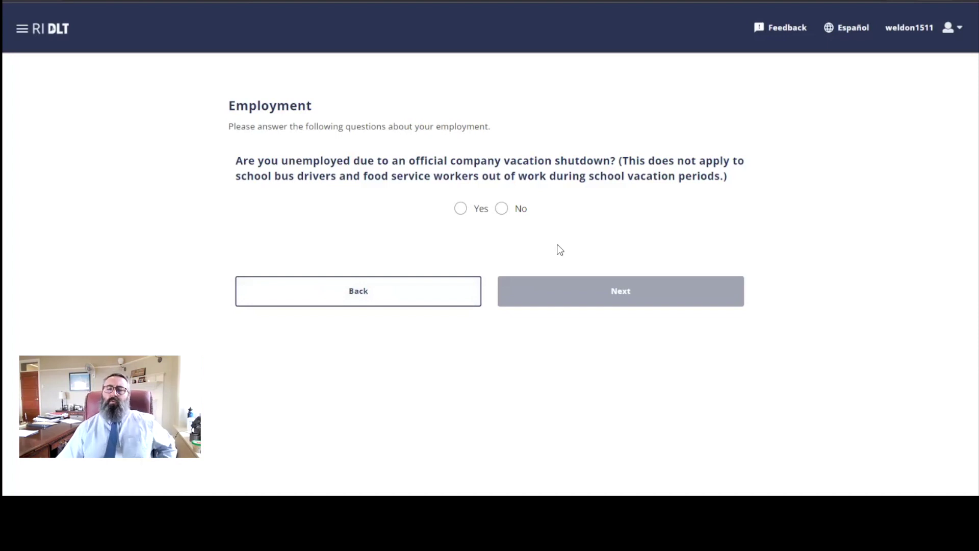
left_click(501, 209)
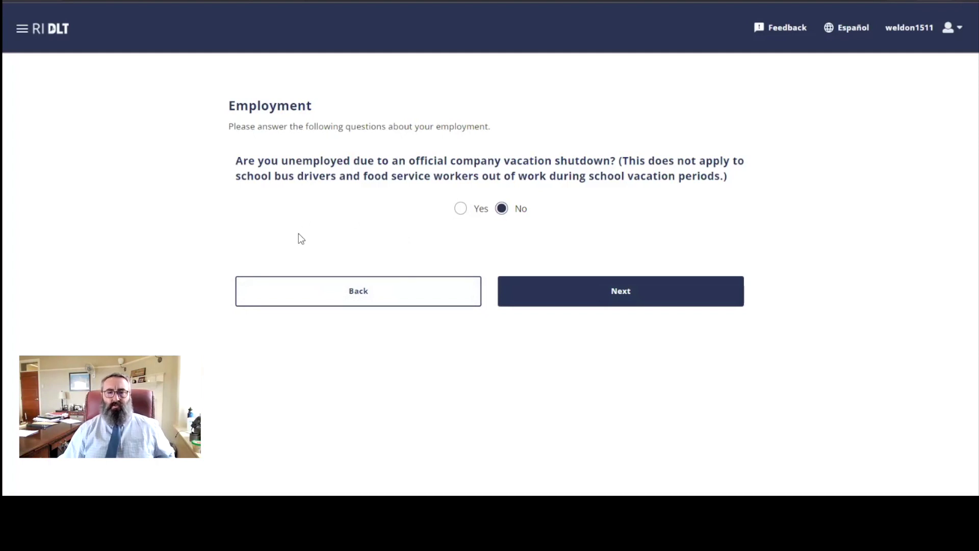
left_click(634, 304)
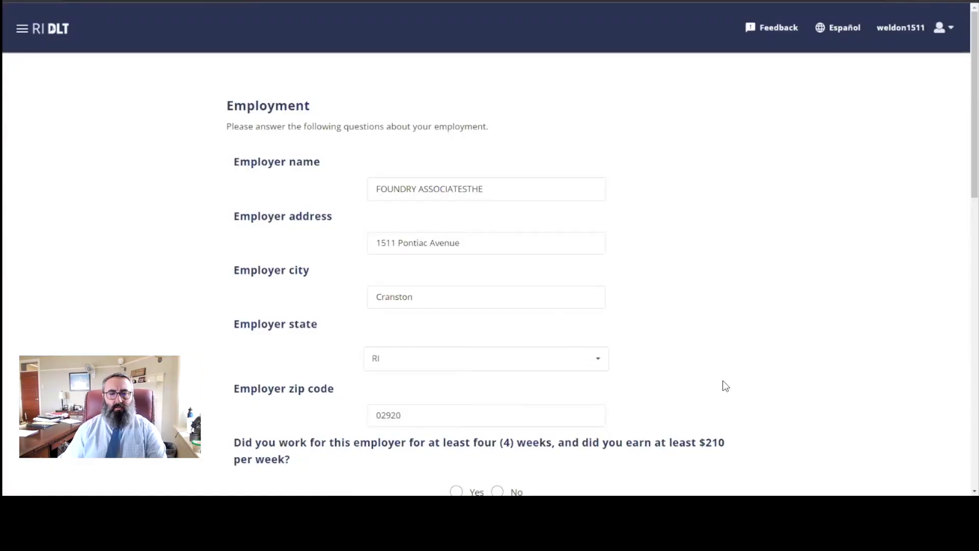
Step: Confirm four weeks' work earning at least $210 and enter 'Director' as the job title
scroll(720, 387, "down", 3)
scroll(721, 389, "down", 3)
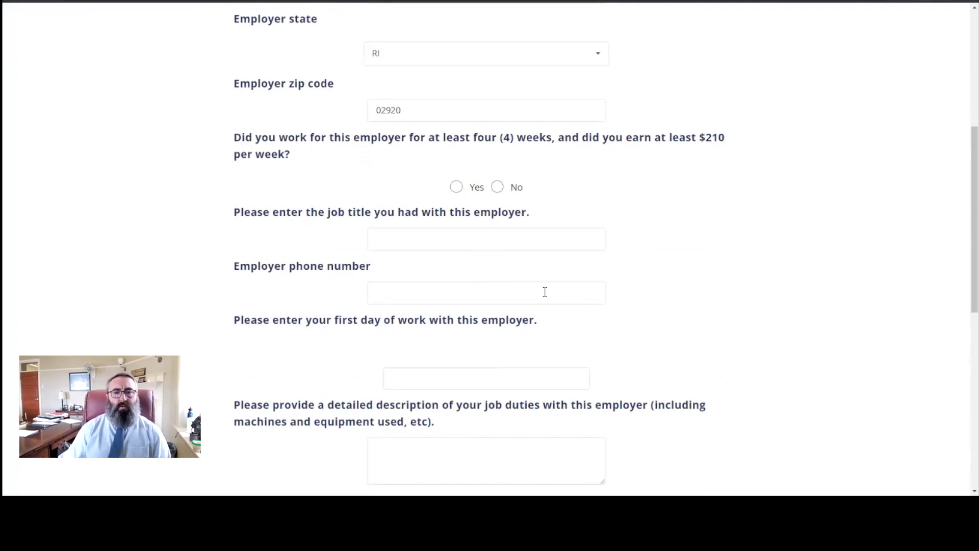
left_click(457, 187)
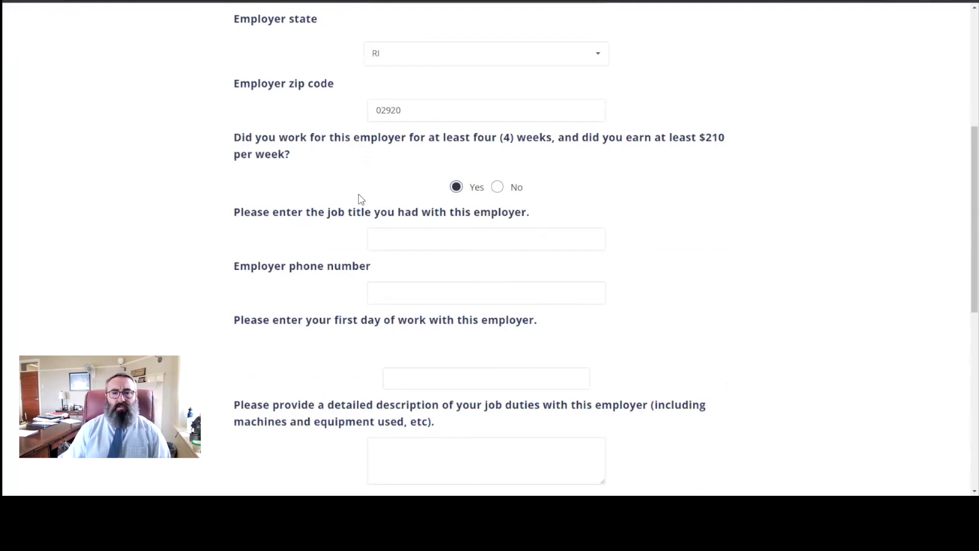
left_click(406, 238)
type("Director")
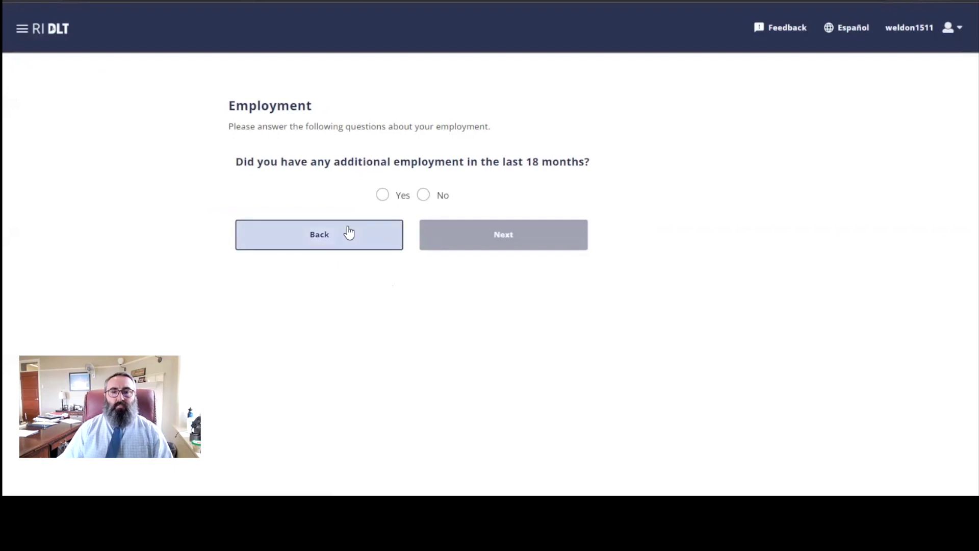
Step: Answer No to additional employment, bonus or sick pay, a return-to-work date, and severance pay
left_click(424, 194)
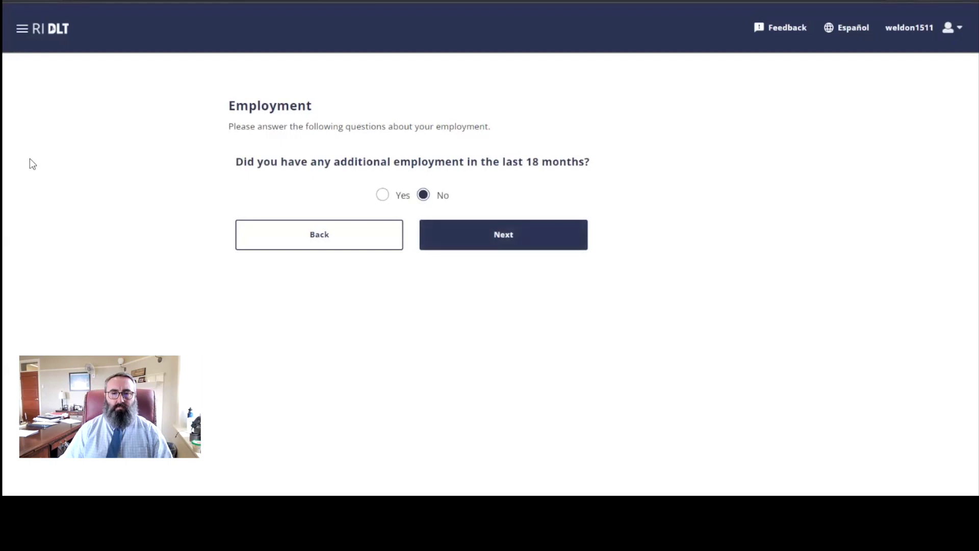
left_click(497, 248)
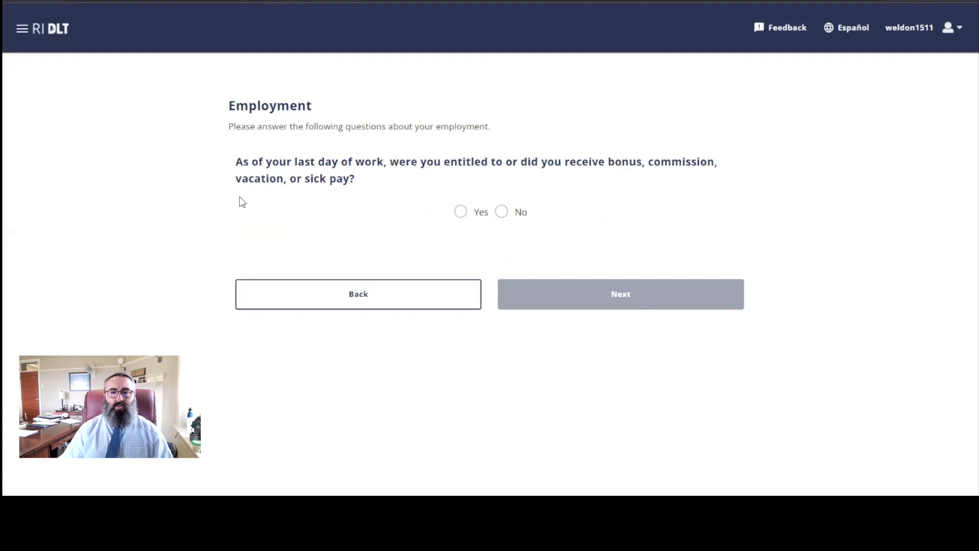
left_click(501, 211)
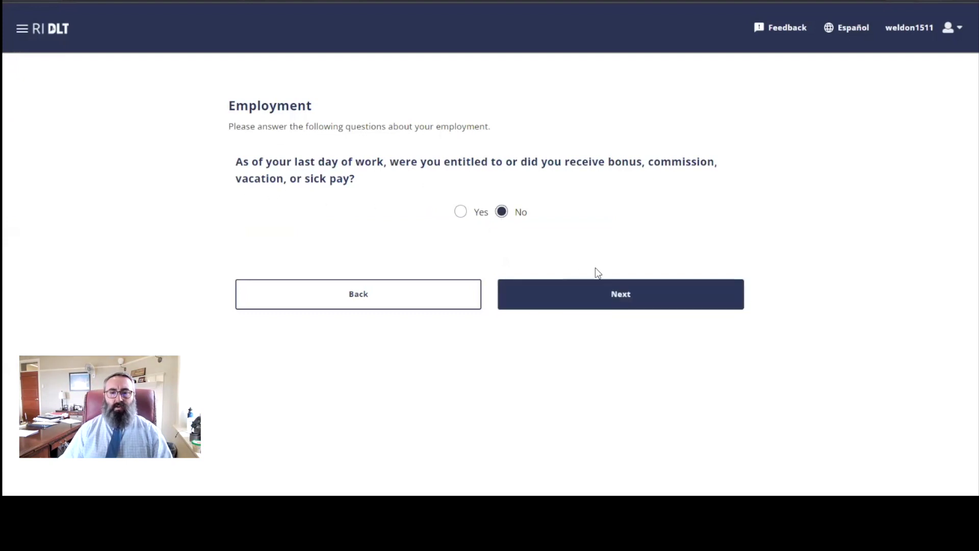
left_click(622, 298)
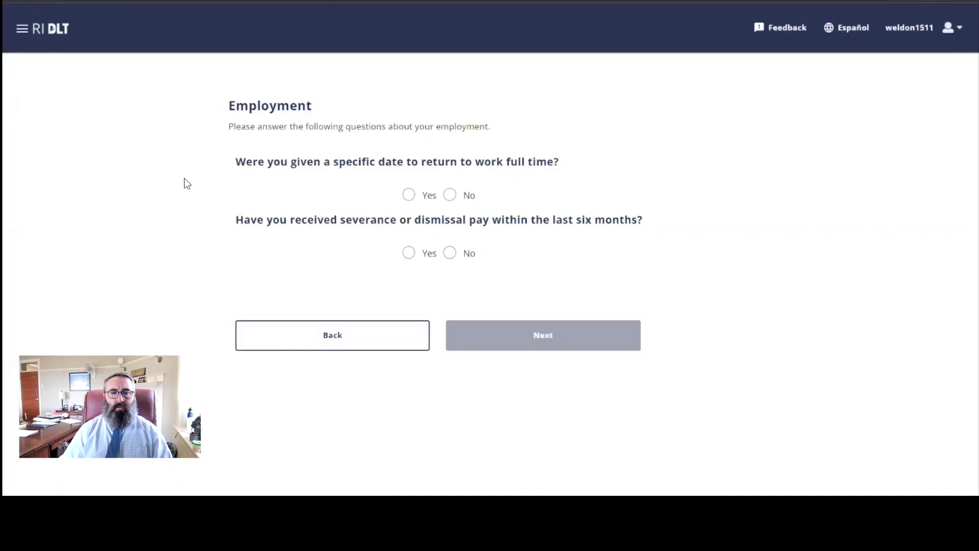
left_click(449, 194)
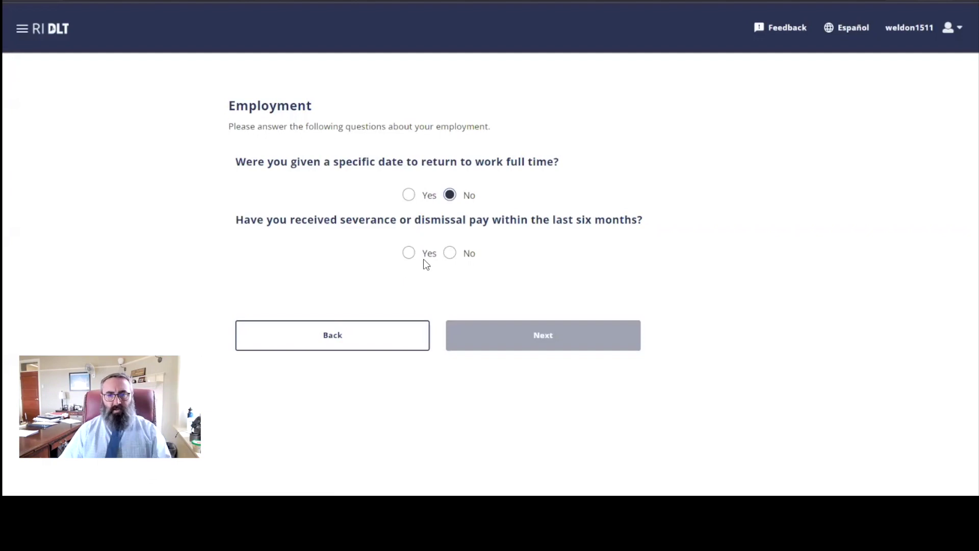
left_click(449, 254)
left_click(522, 349)
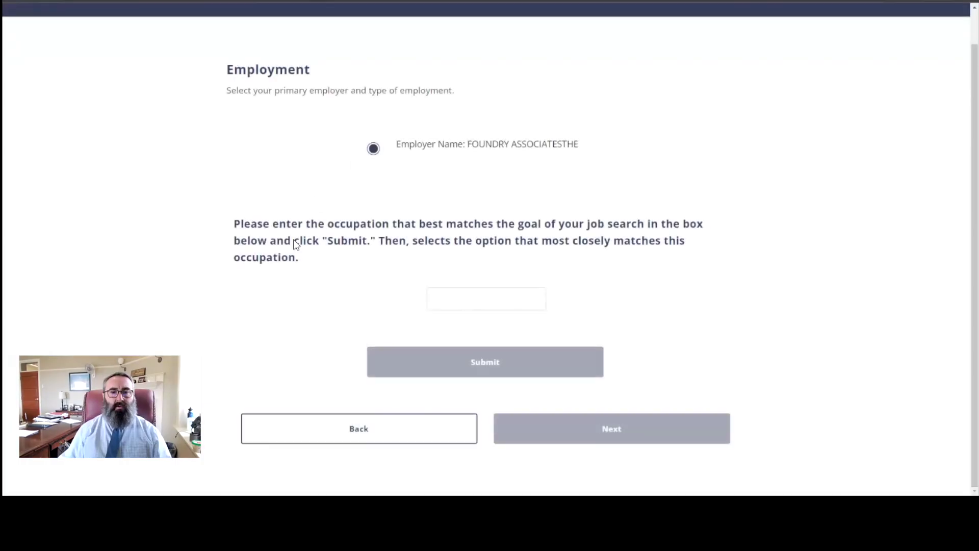
Step: Search occupations for 'Manager', choose General and Operations Managers, and finish the Employment section
left_click(508, 302)
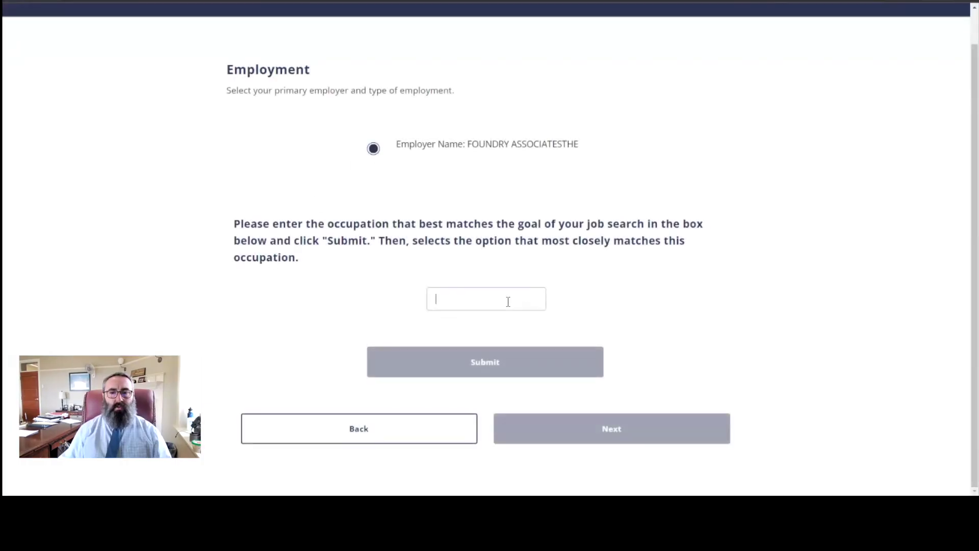
type("Manag")
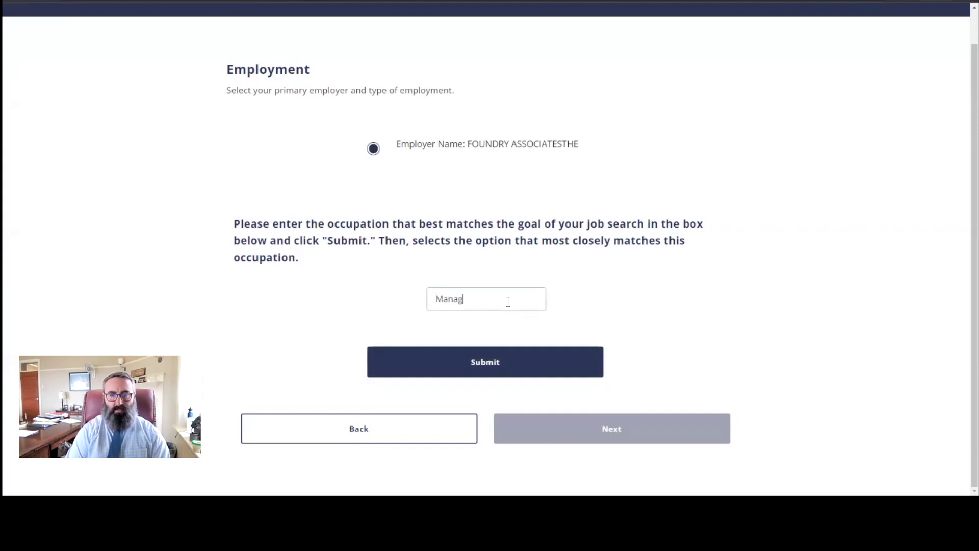
type("er")
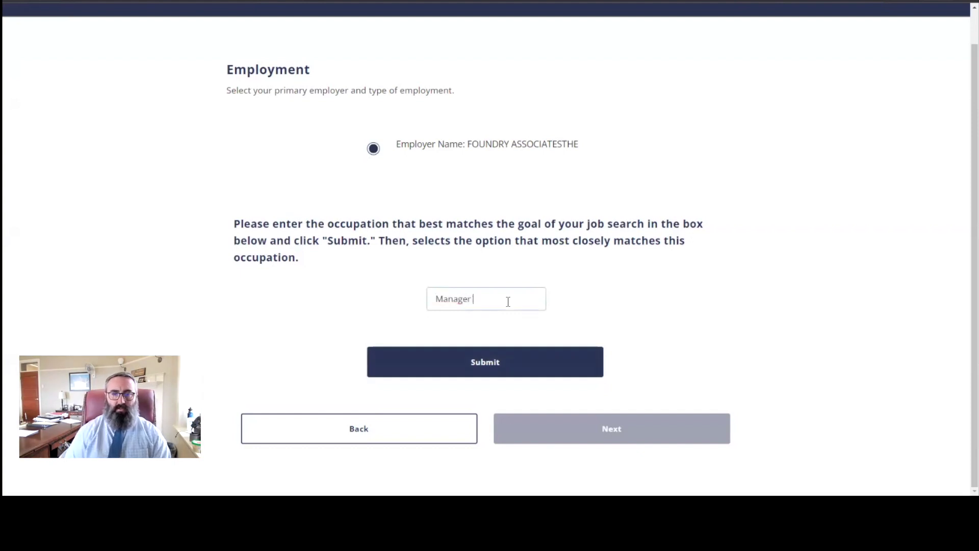
left_click(512, 370)
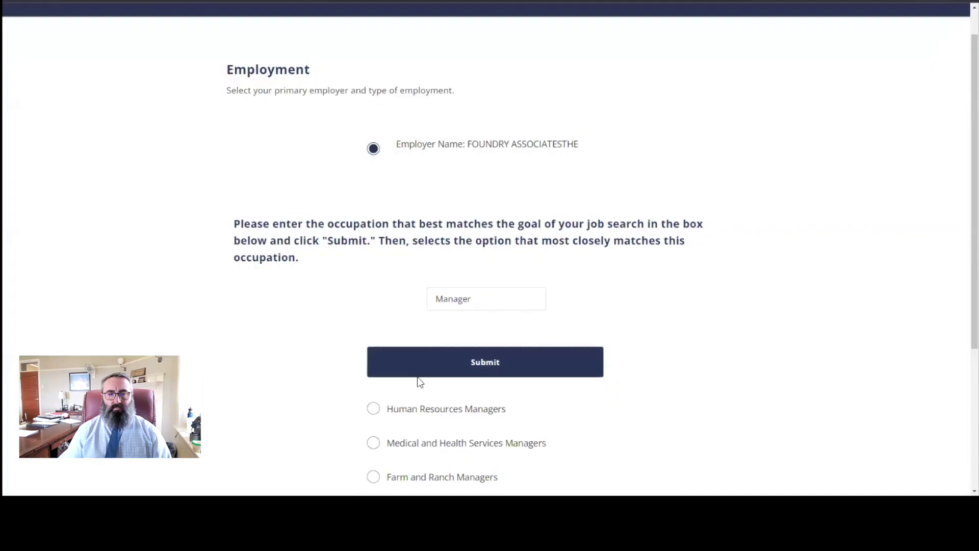
scroll(368, 339, "down", 3)
scroll(351, 293, "down", 1)
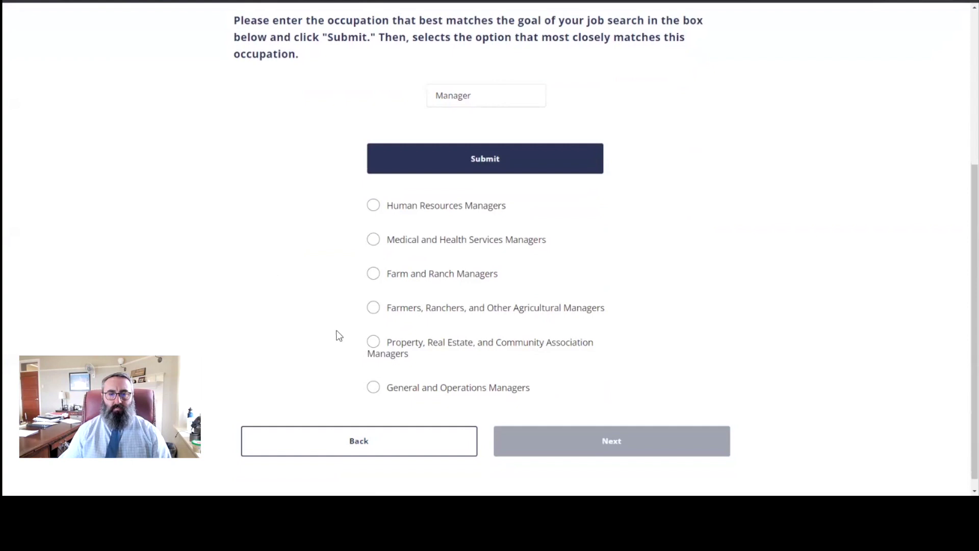
left_click(373, 387)
left_click(644, 454)
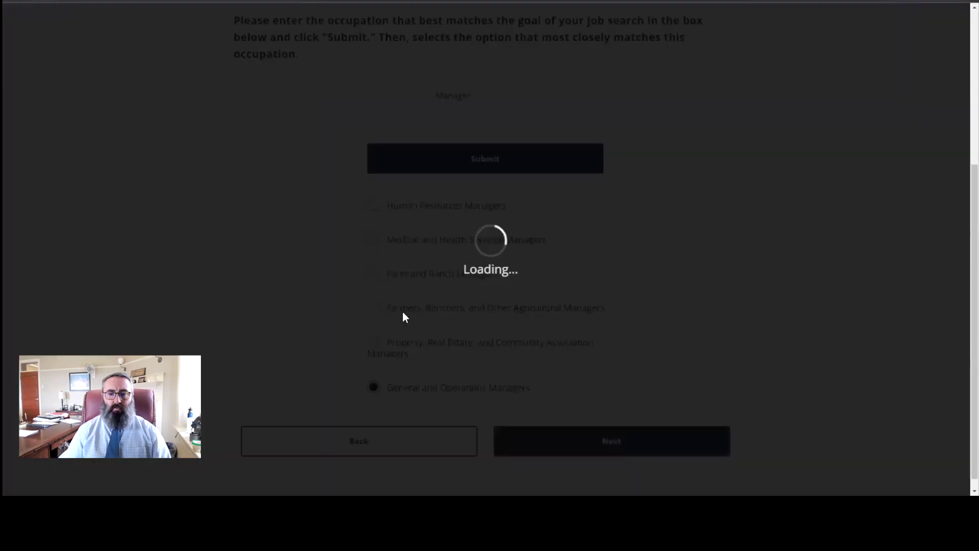
left_click(514, 253)
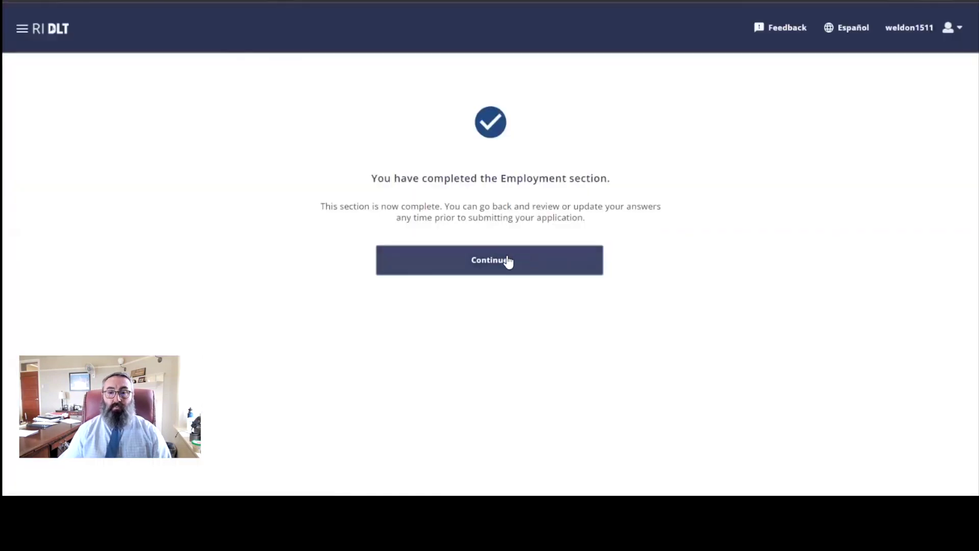
Step: Review the Application Summary and submit the claim, ticking 'I understand' and confirming with Yes
scroll(166, 182, "down", 2)
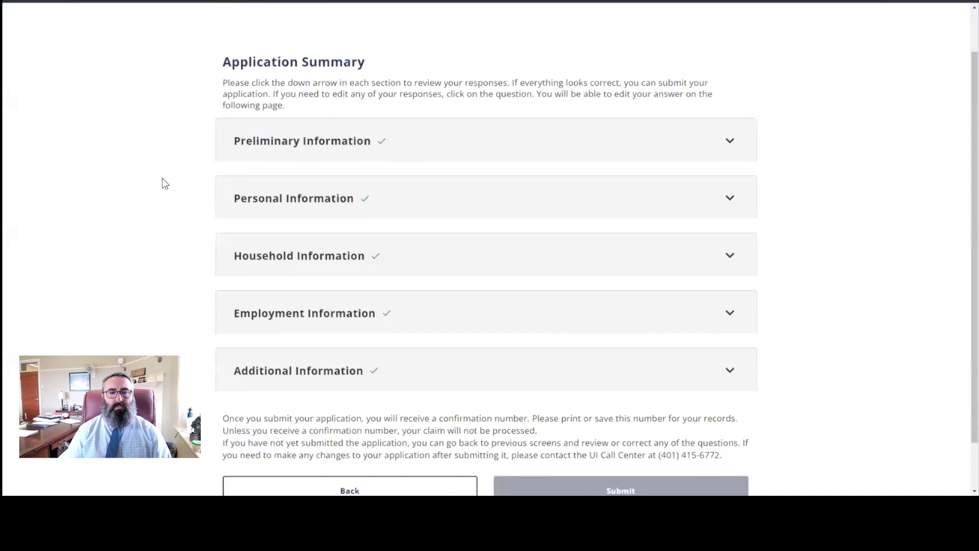
scroll(160, 179, "down", 1)
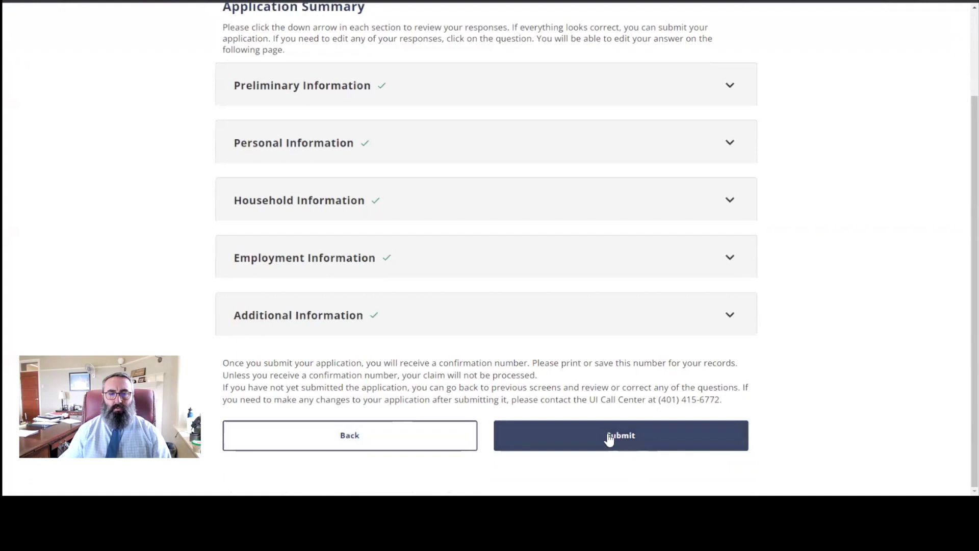
scroll(611, 437, "up", 2)
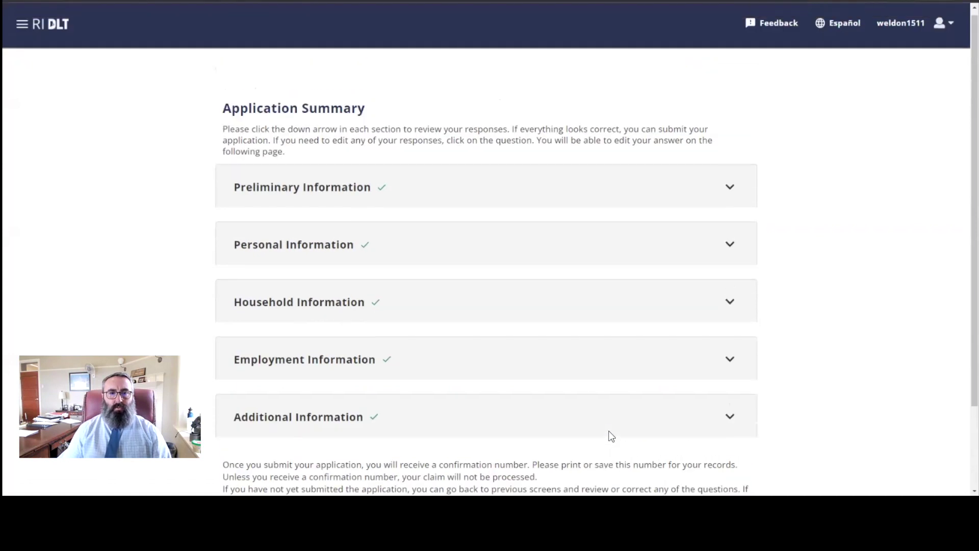
scroll(611, 436, "down", 1)
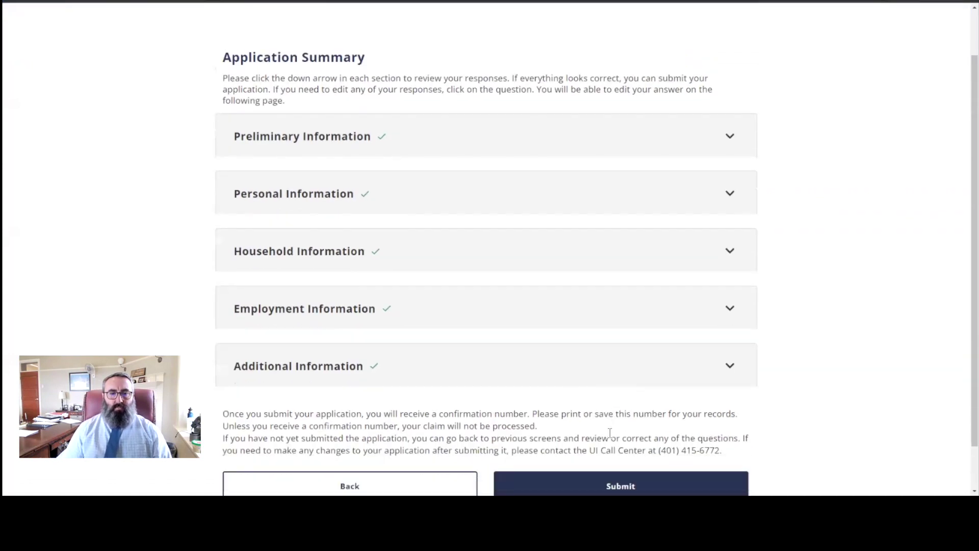
scroll(610, 433, "down", 1)
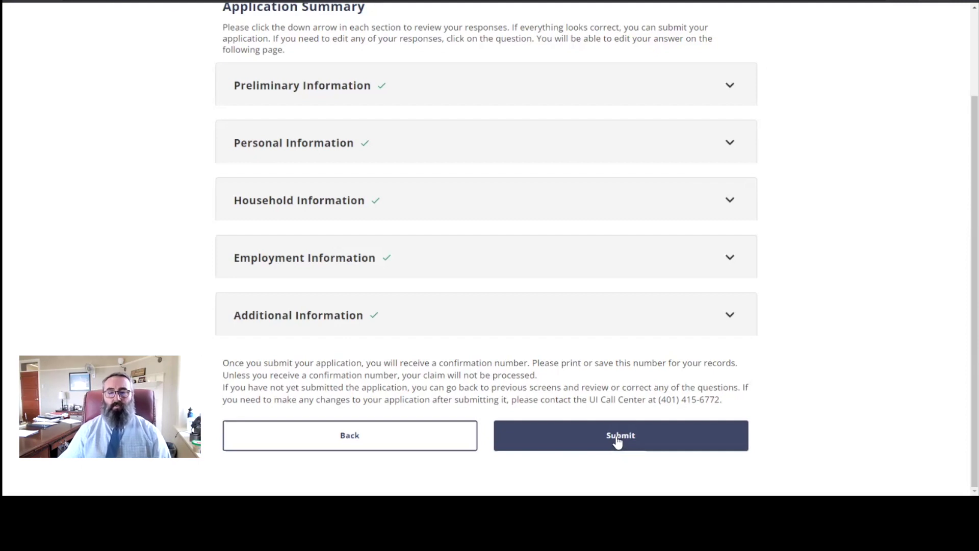
left_click(616, 439)
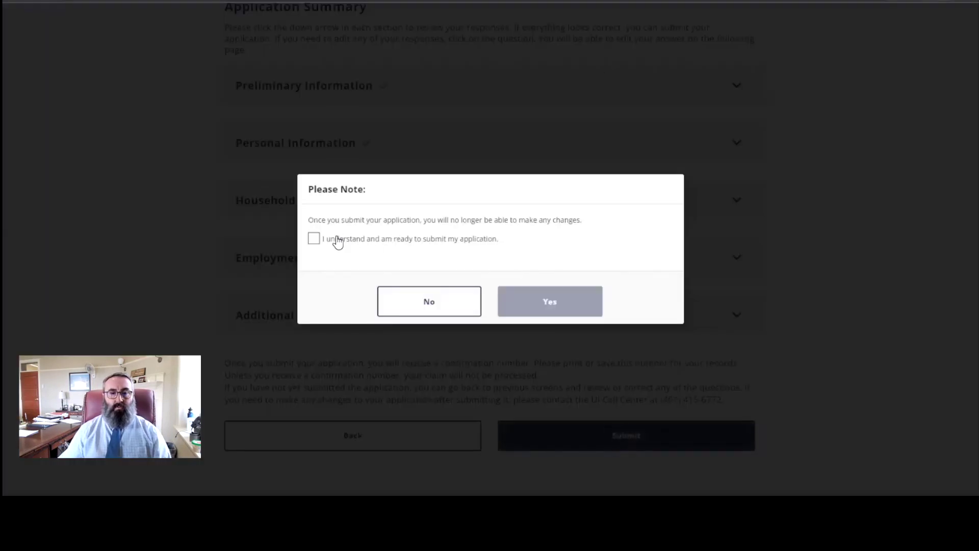
left_click(331, 241)
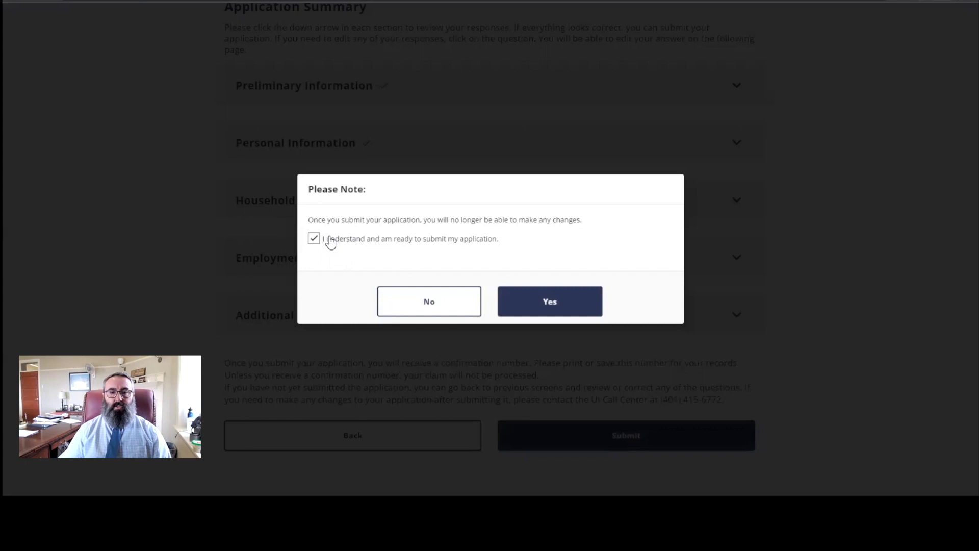
left_click(559, 306)
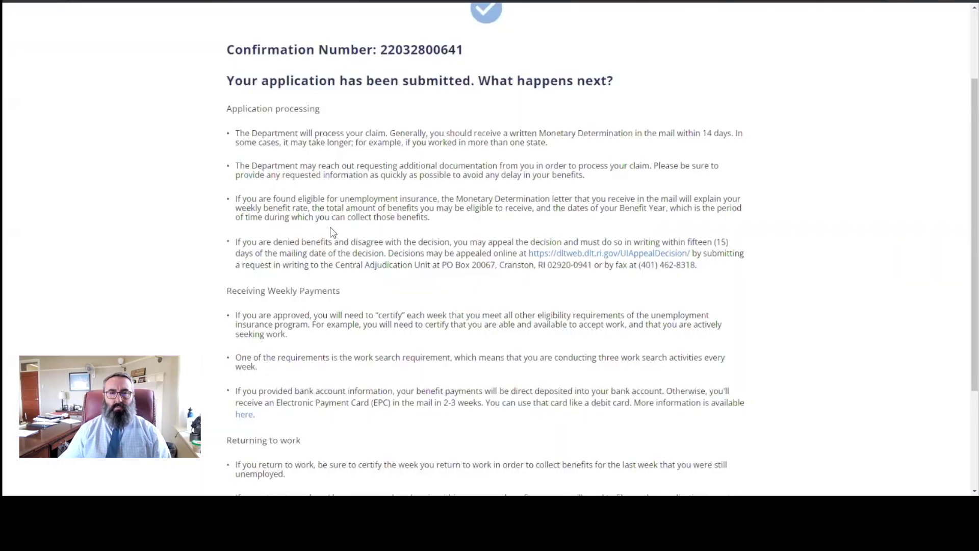
Step: Scroll through the confirmation page's next steps: processing, weekly payments and returning to work
scroll(441, 196, "up", 1)
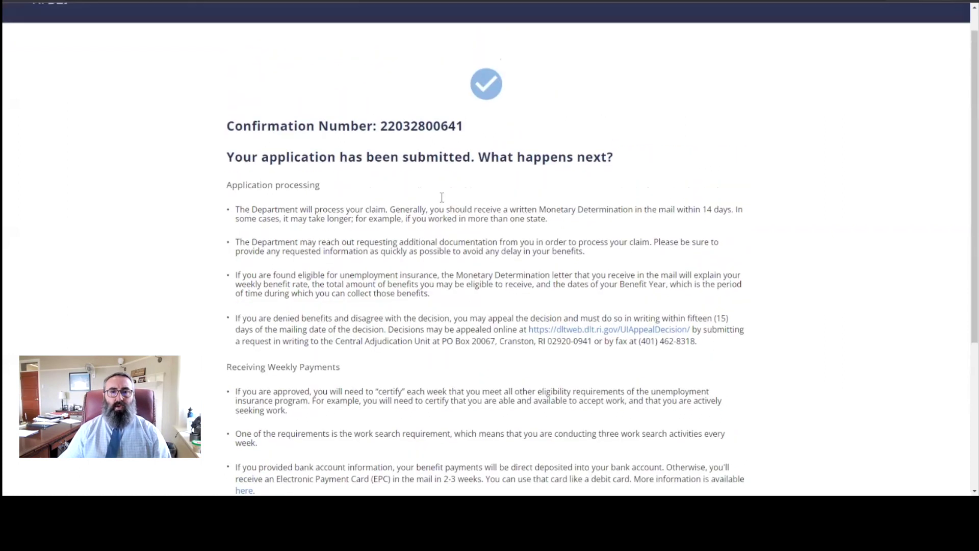
scroll(437, 201, "down", 1)
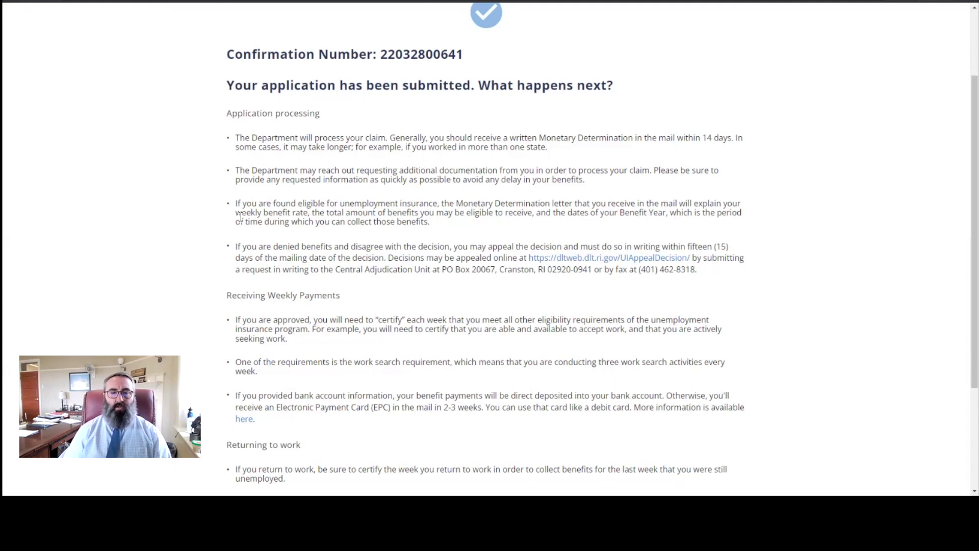
scroll(228, 238, "down", 1)
scroll(225, 238, "down", 2)
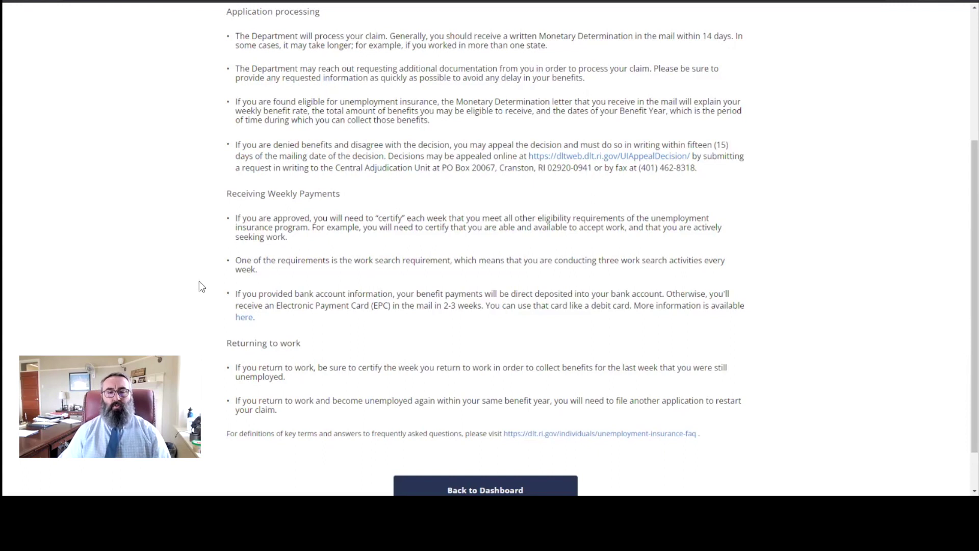
scroll(201, 287, "down", 1)
scroll(201, 287, "down", 1)
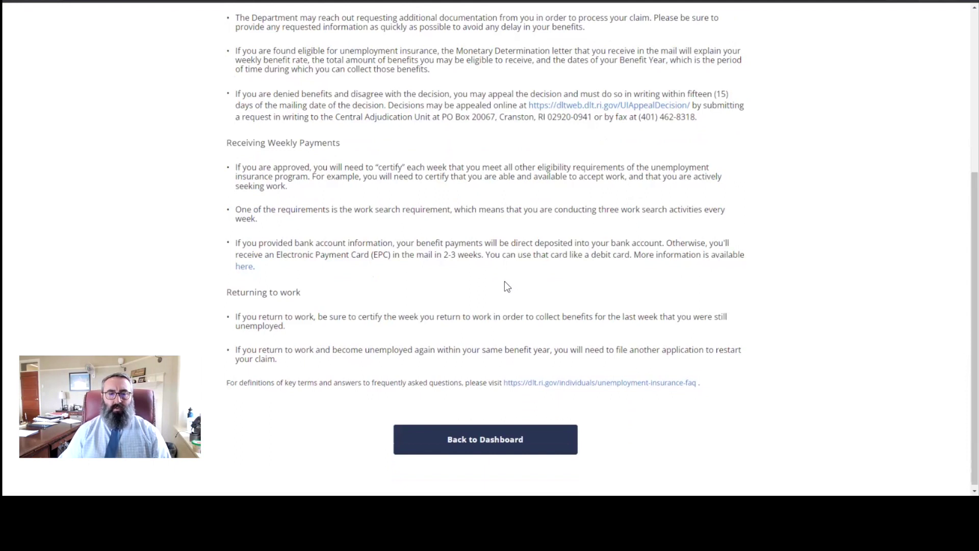
Step: Return to the dashboard and look over the Track My Claim, Certification and Help sections
left_click(512, 446)
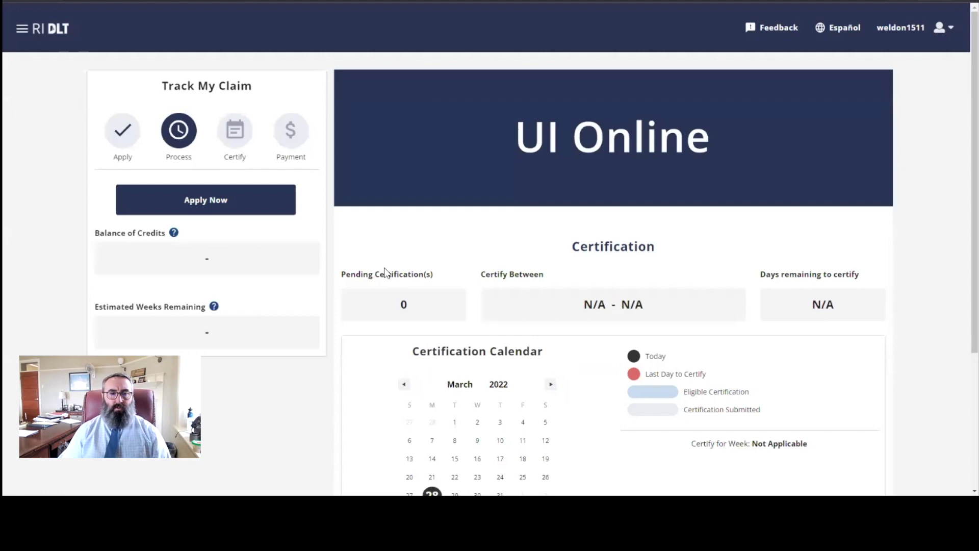
scroll(109, 45, "down", 2)
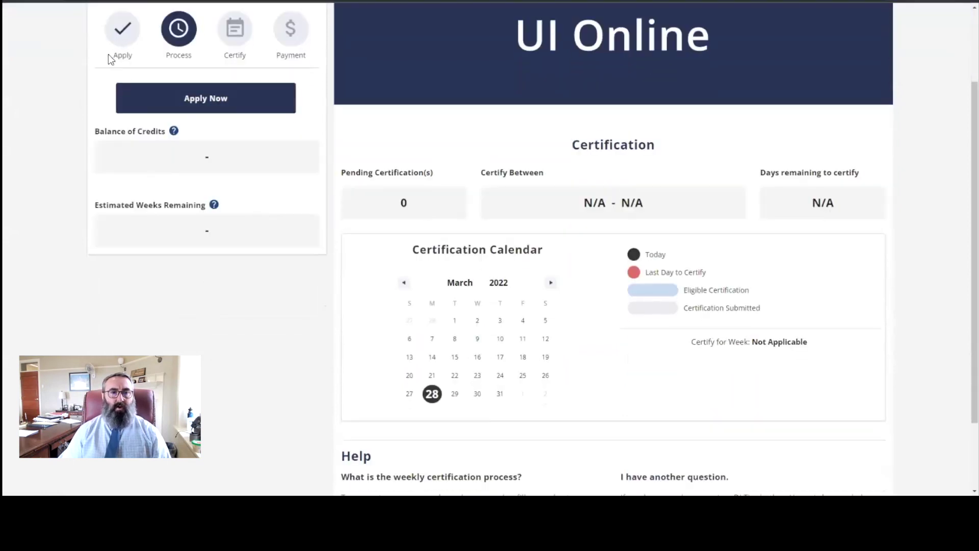
scroll(112, 308, "up", 1)
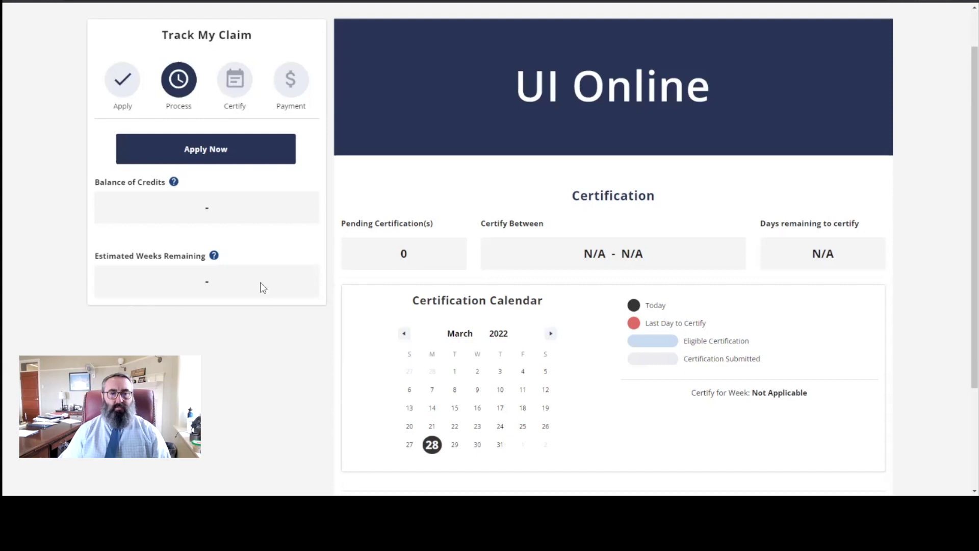
scroll(257, 301, "down", 2)
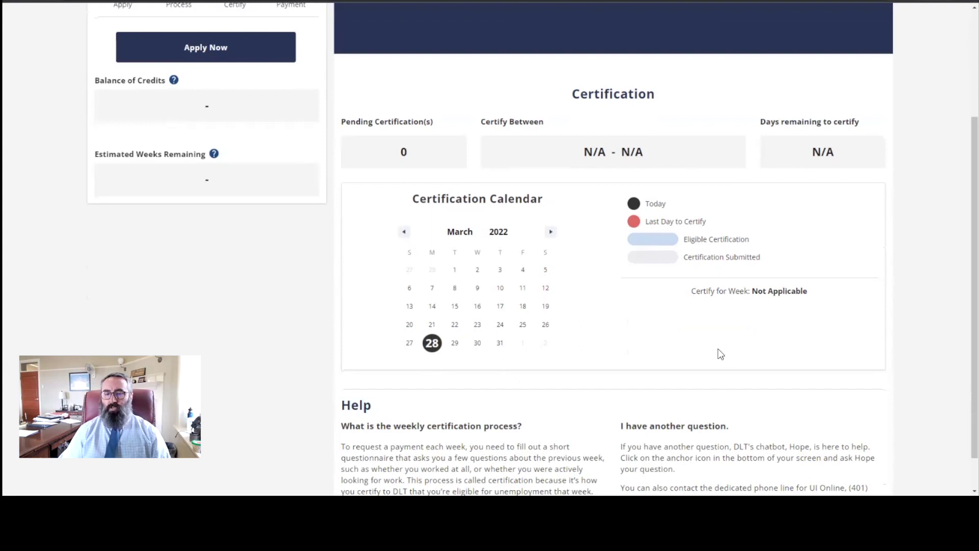
scroll(723, 349, "down", 1)
scroll(725, 352, "up", 3)
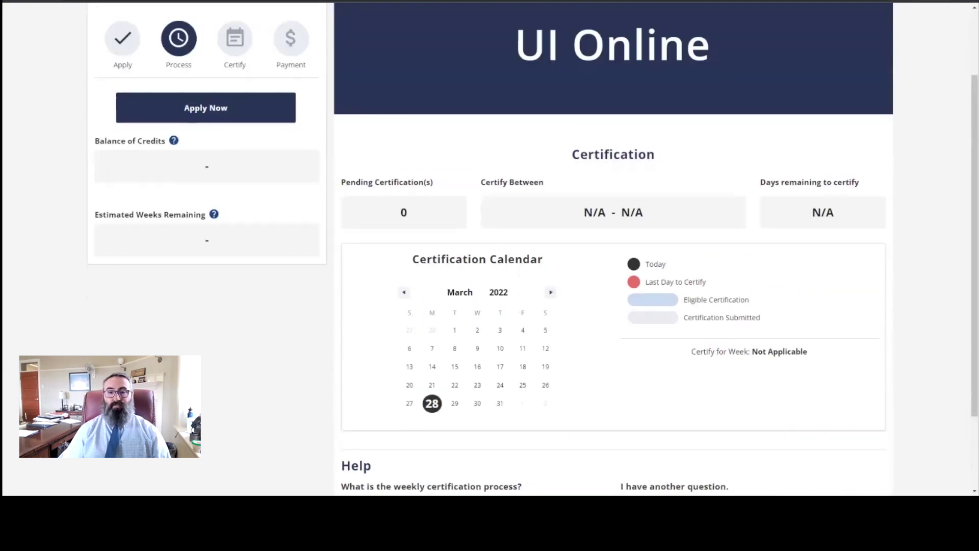
scroll(757, 366, "up", 2)
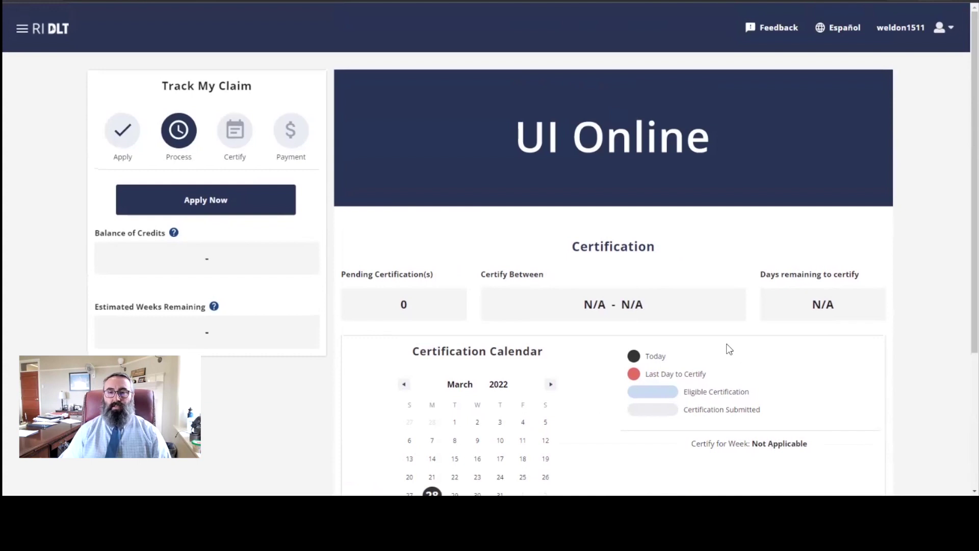